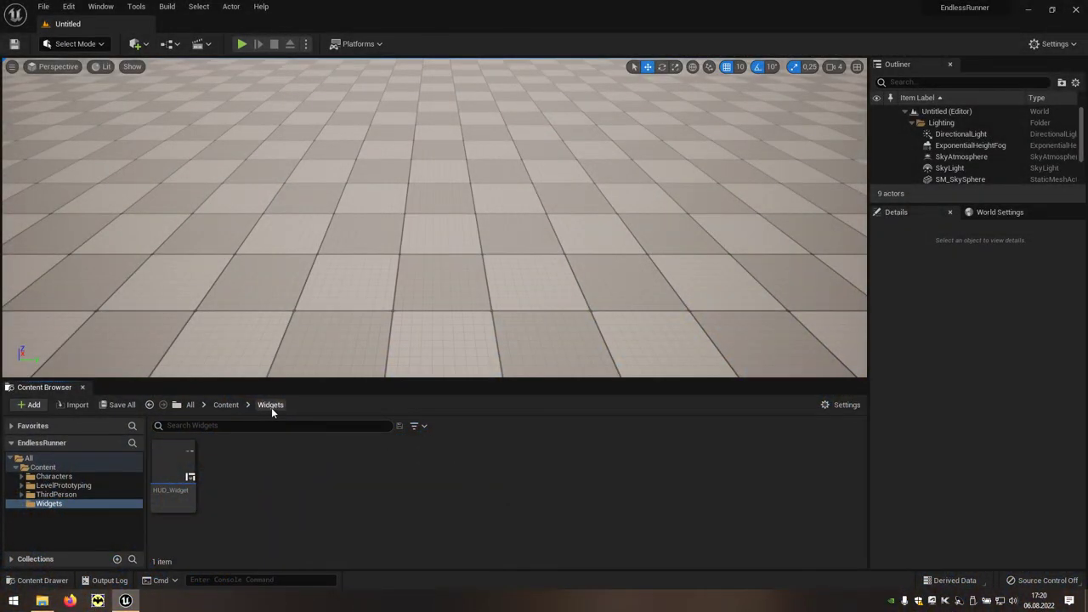
Create a User Widget blueprint named Menu_Widget from the User Interface > Widget Blueprint menu
right_click(264, 459)
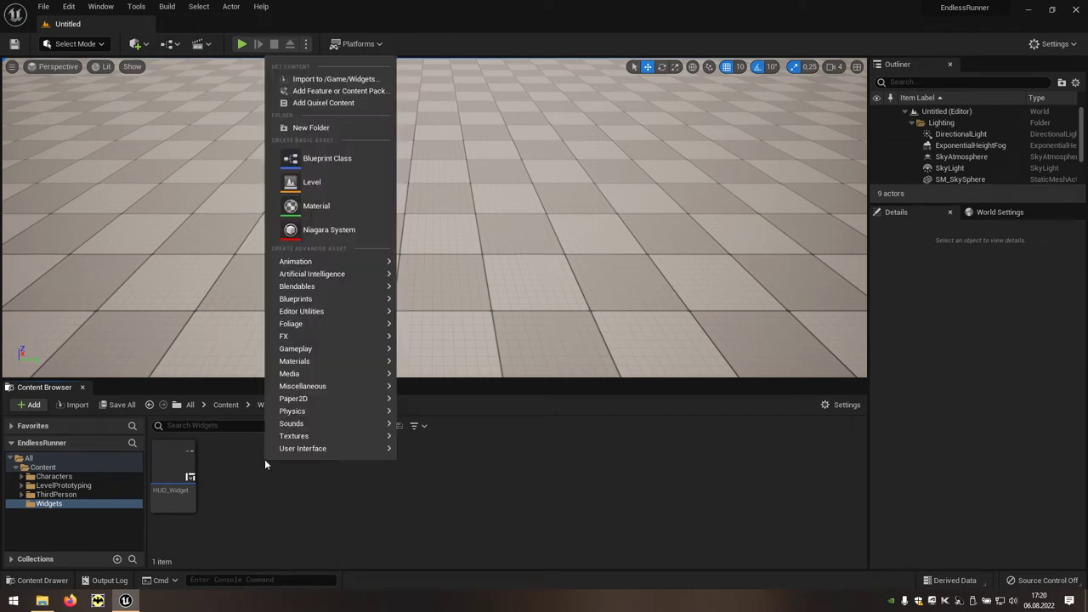
mouse_move(300, 451)
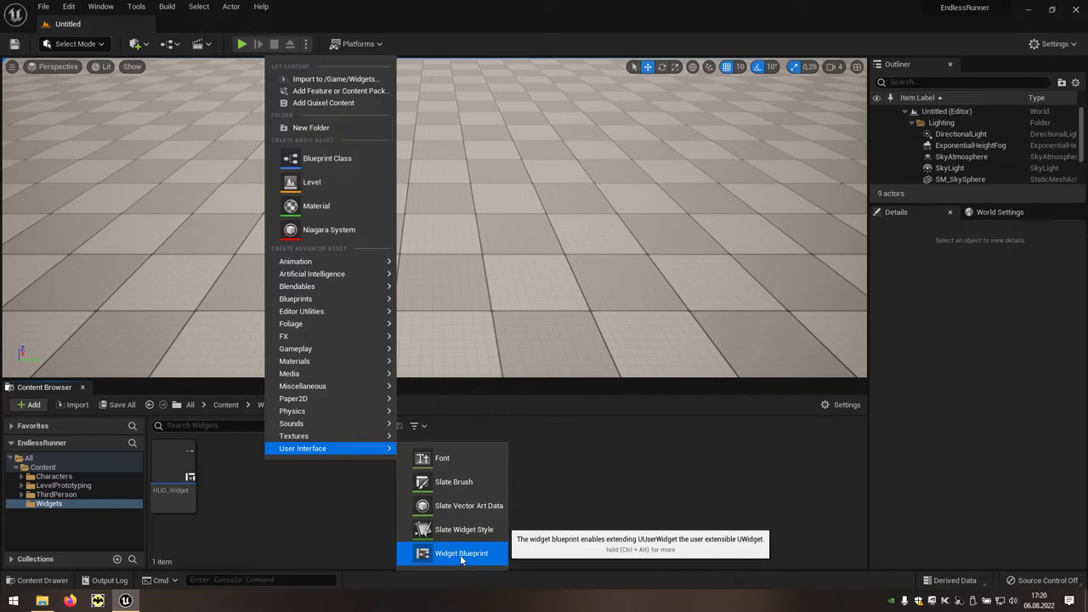
click(481, 556)
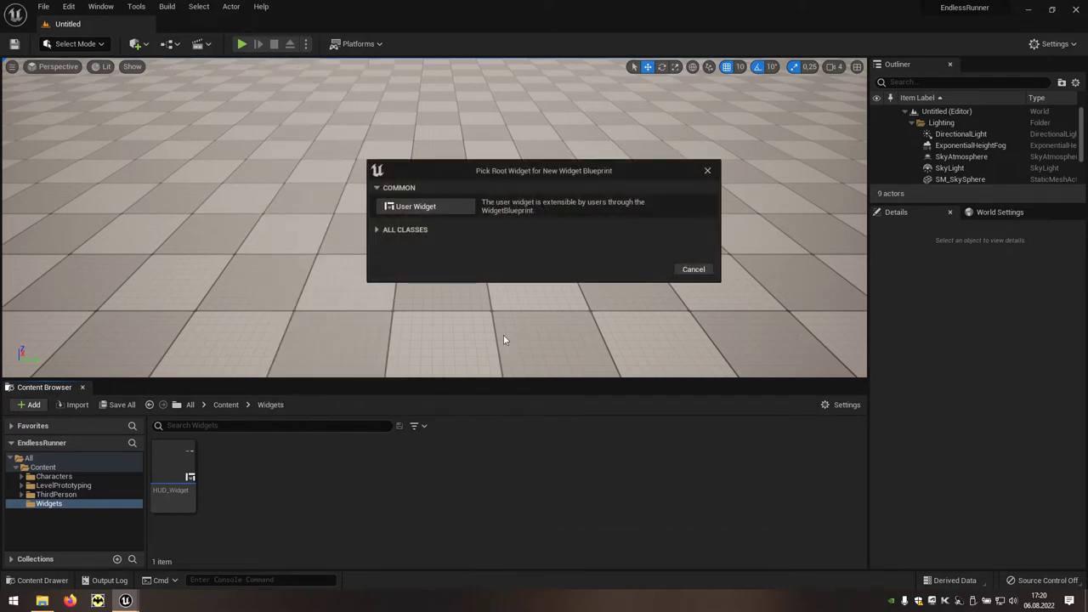
click(445, 209)
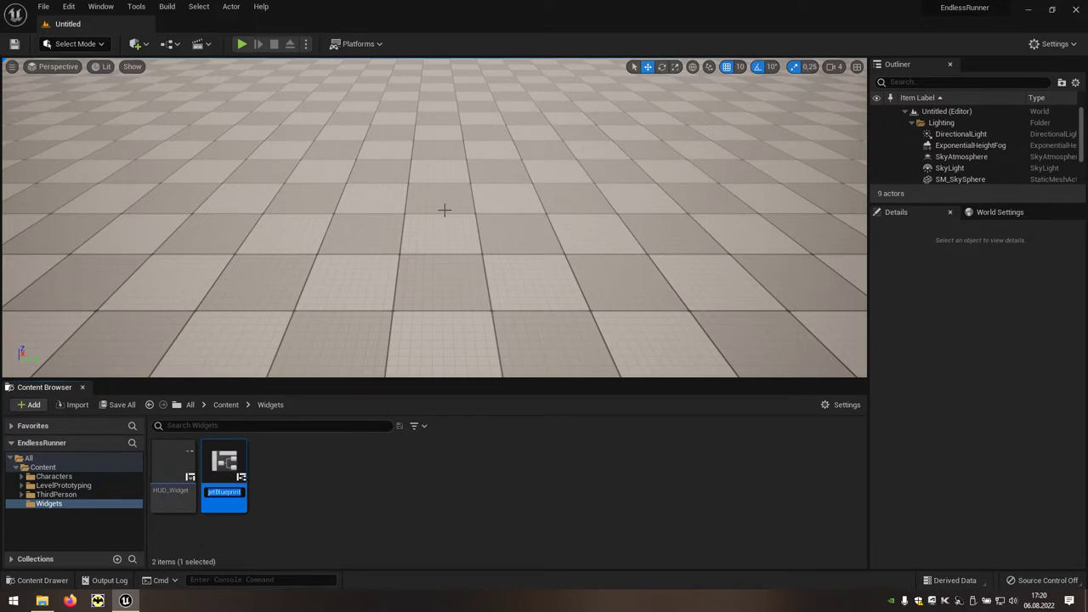
text(Menu_W)
text(idget)
key(Return)
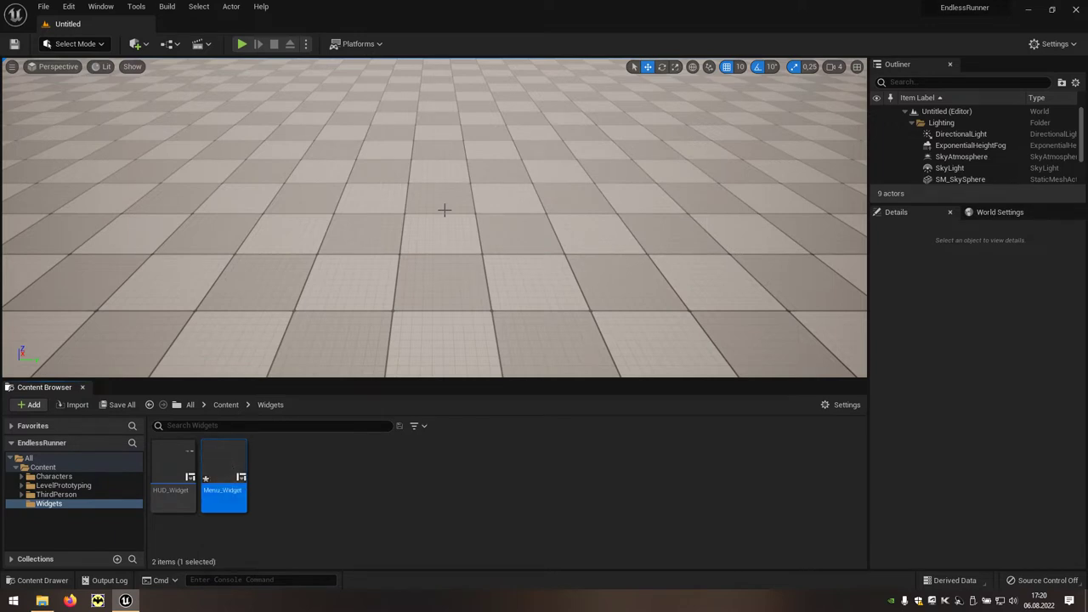
Open Menu_Widget and add a Canvas Panel with a Vertical Box placed on it
double_click(221, 499)
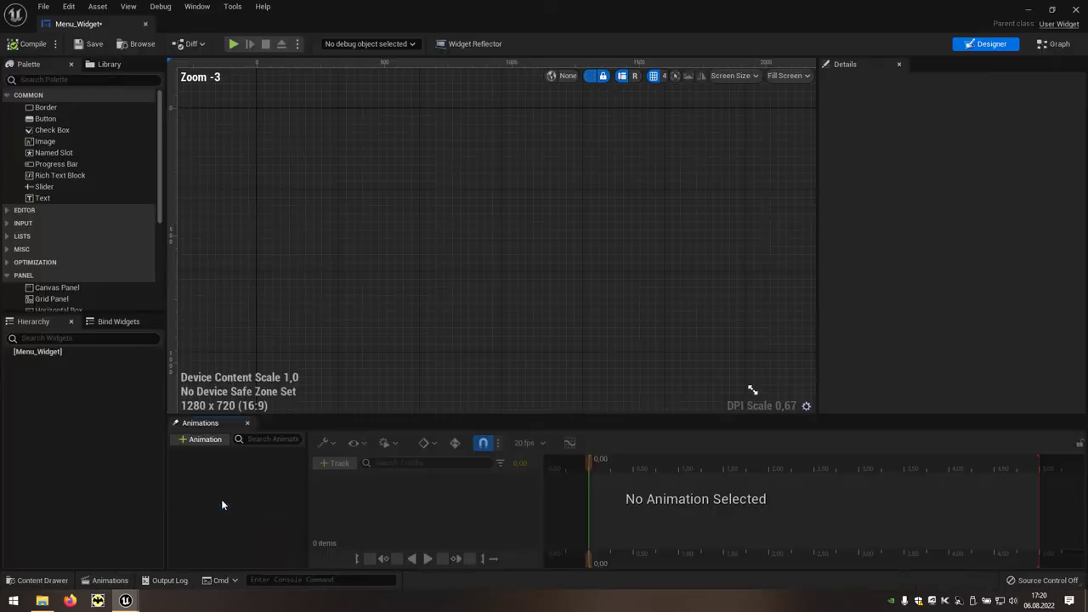
click(106, 291)
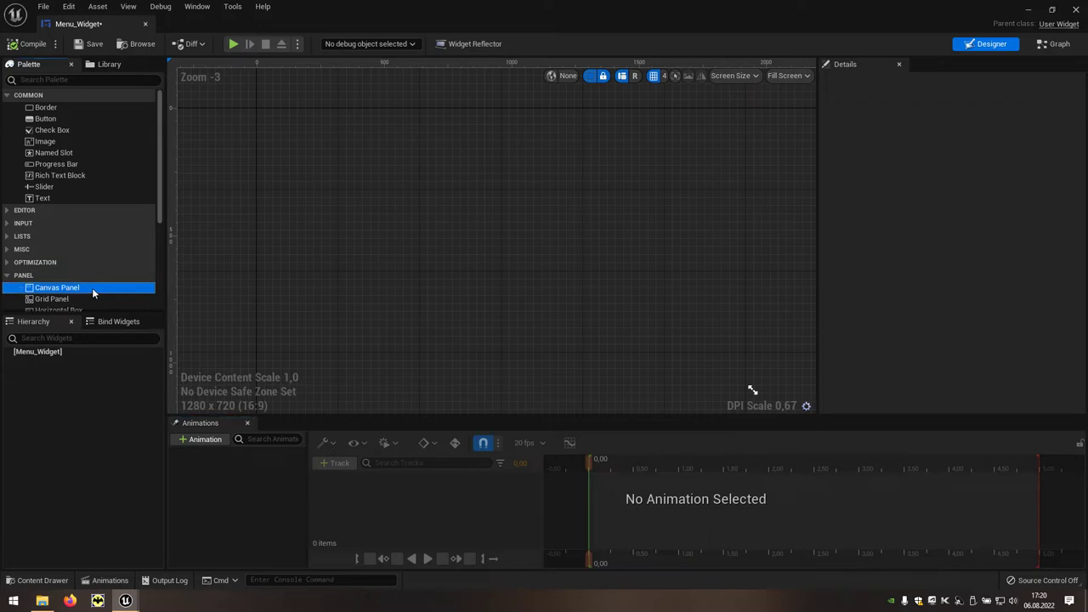
drag(91, 288, 472, 273)
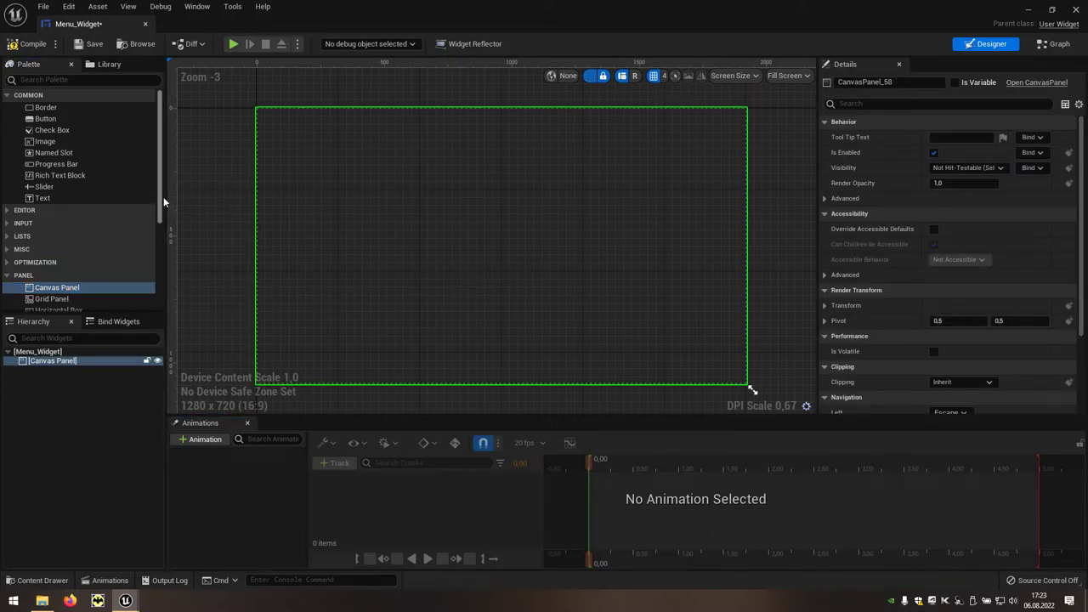
scroll(161, 204, down, 3)
scroll(161, 204, down, 3)
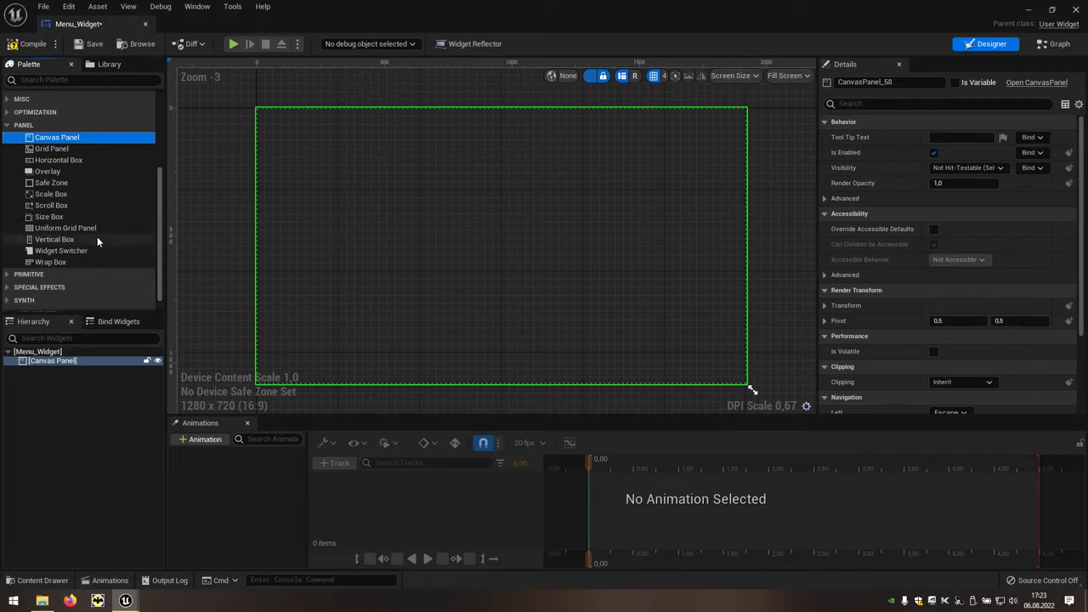
click(97, 239)
drag(89, 240, 469, 227)
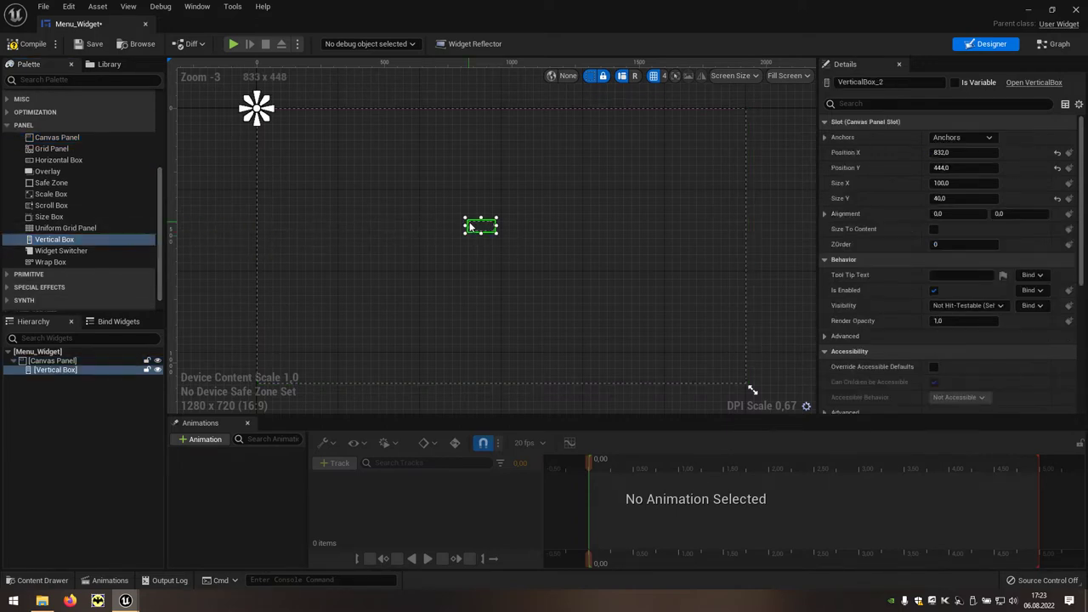
drag(496, 233, 537, 281)
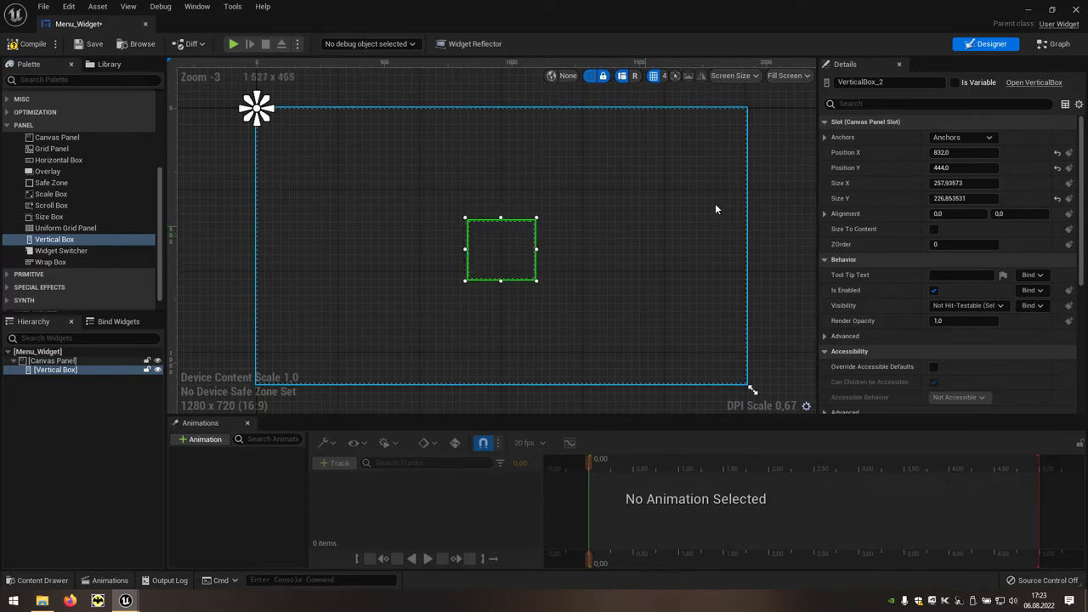
Anchor the Vertical Box to the screen centre and size it 500×500
click(956, 137)
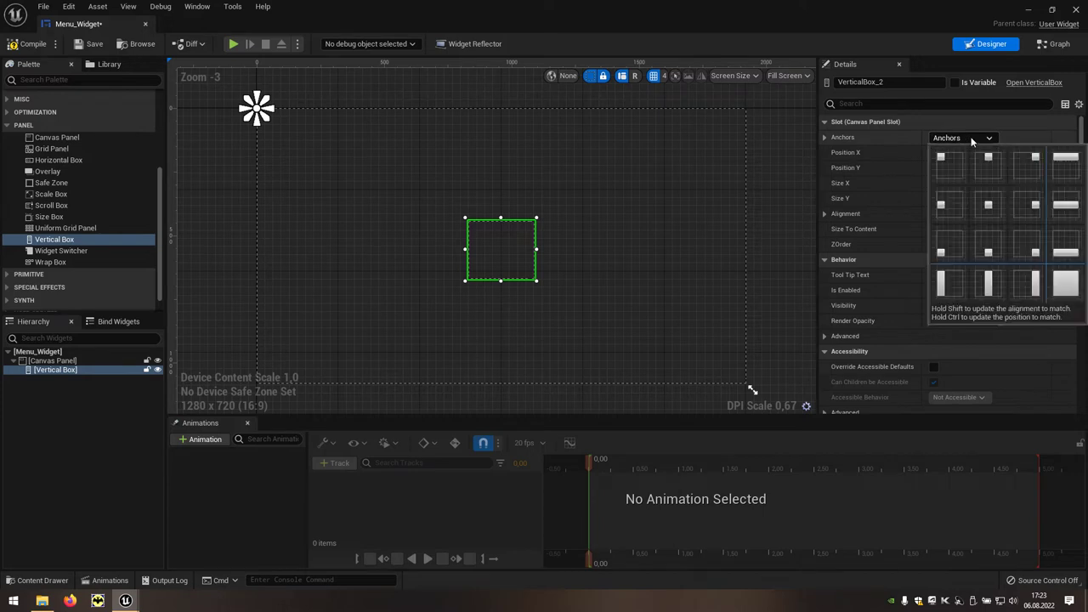
click(988, 205)
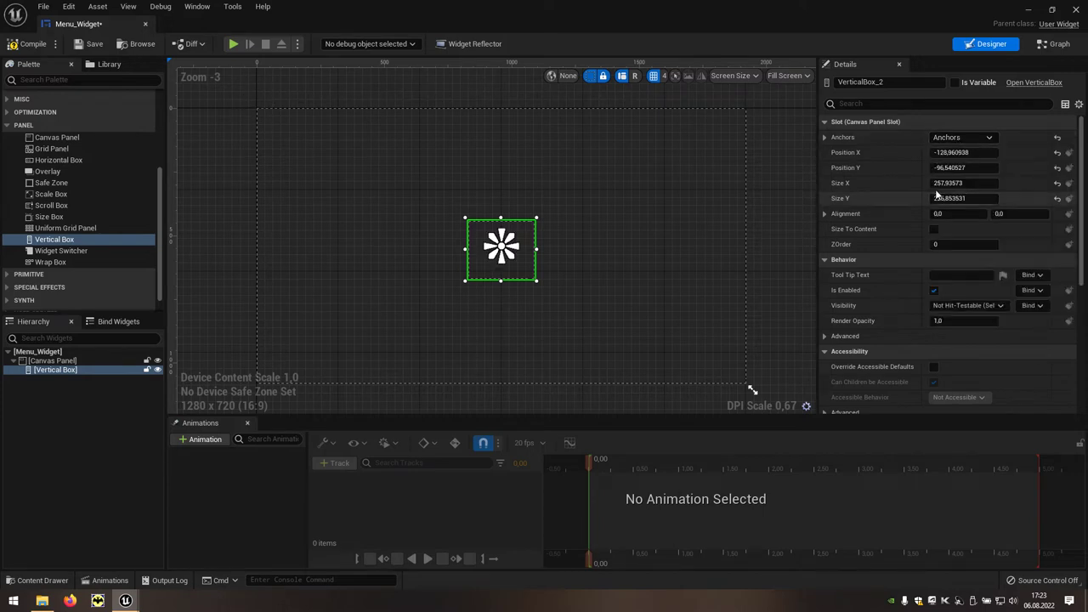
click(986, 183)
text(500)
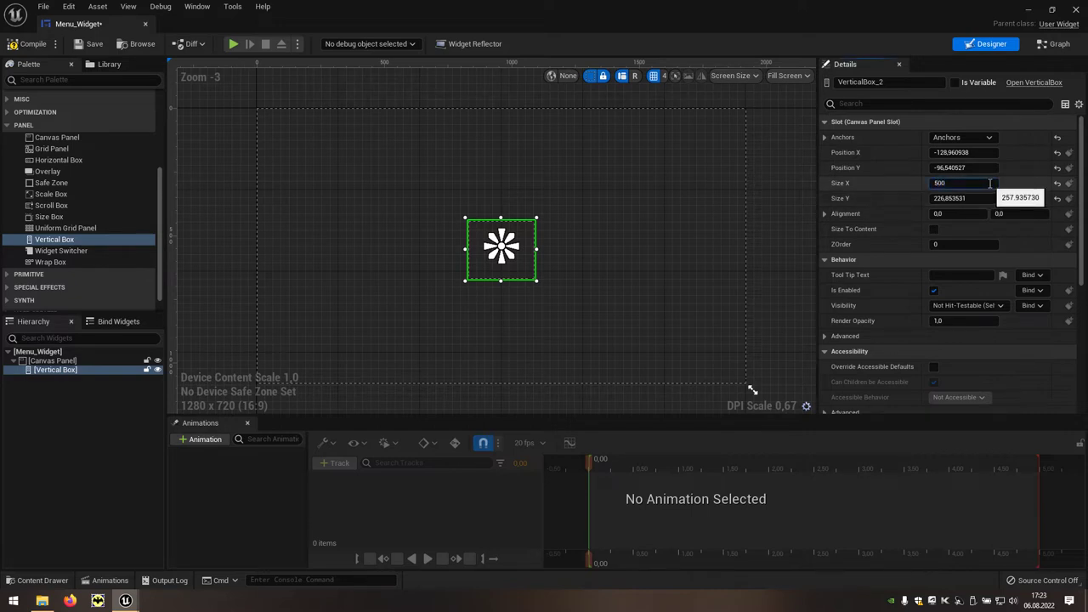
key(Tab)
text(50)
key(Return)
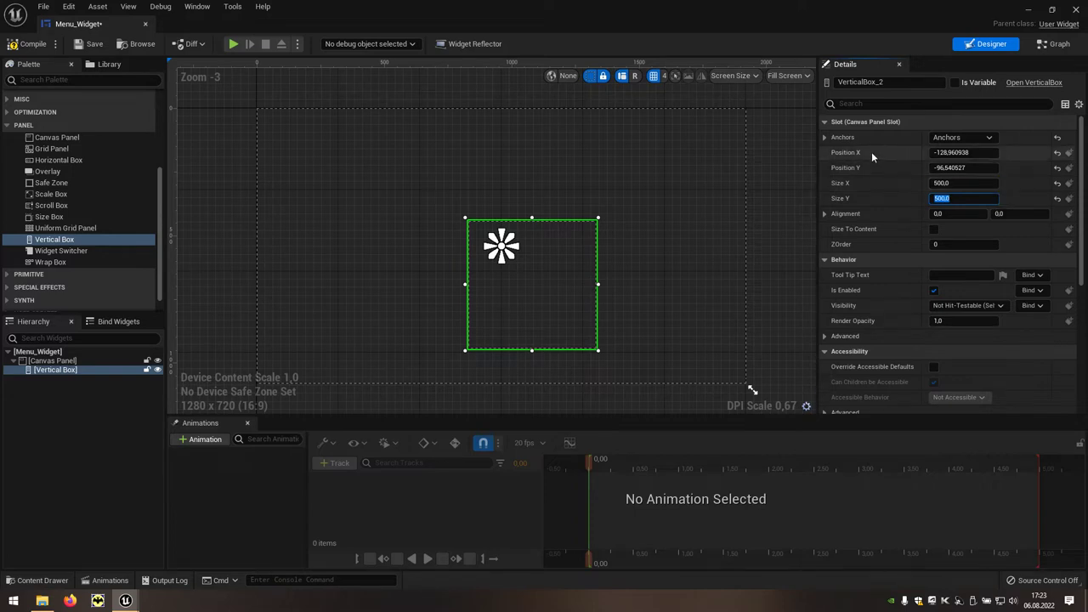
Set the Vertical Box position to -250, -250 so it sits centred
click(981, 153)
text(-25)
text(0)
key(Tab)
text(-2)
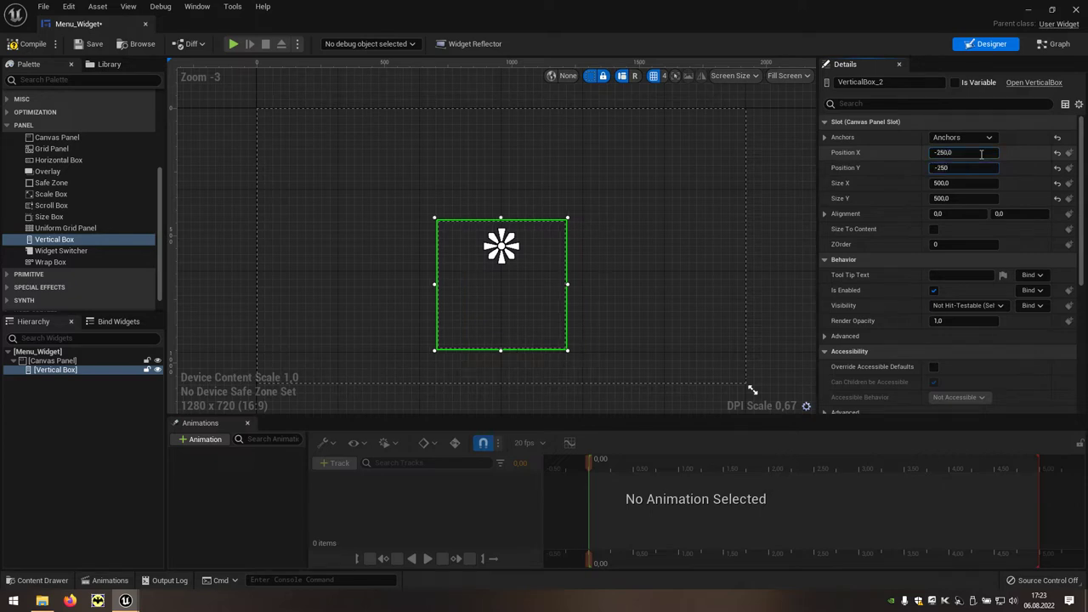
key(Return)
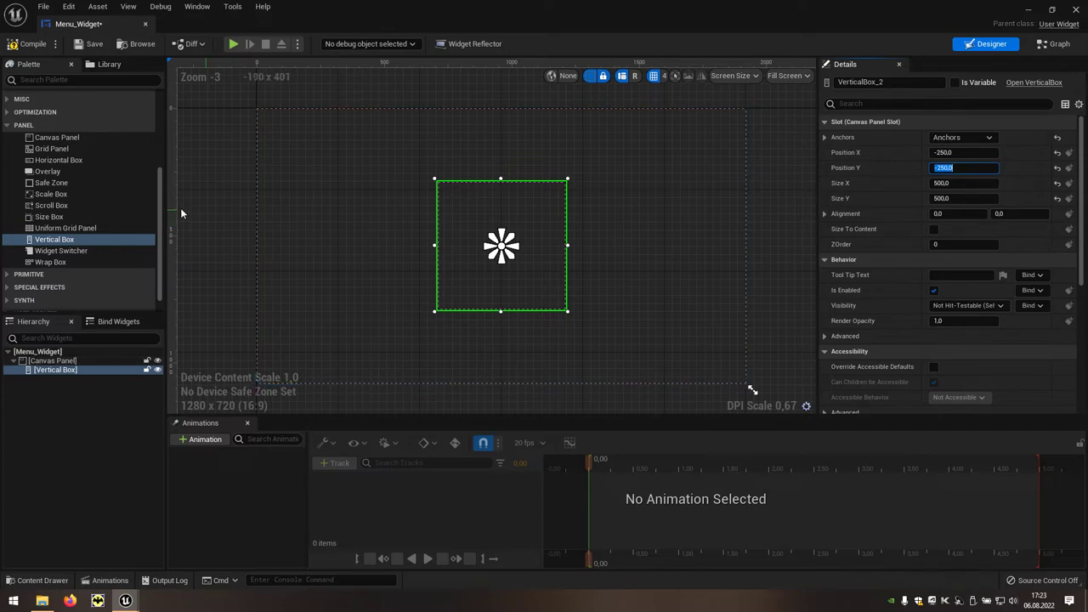
drag(161, 214, 164, 114)
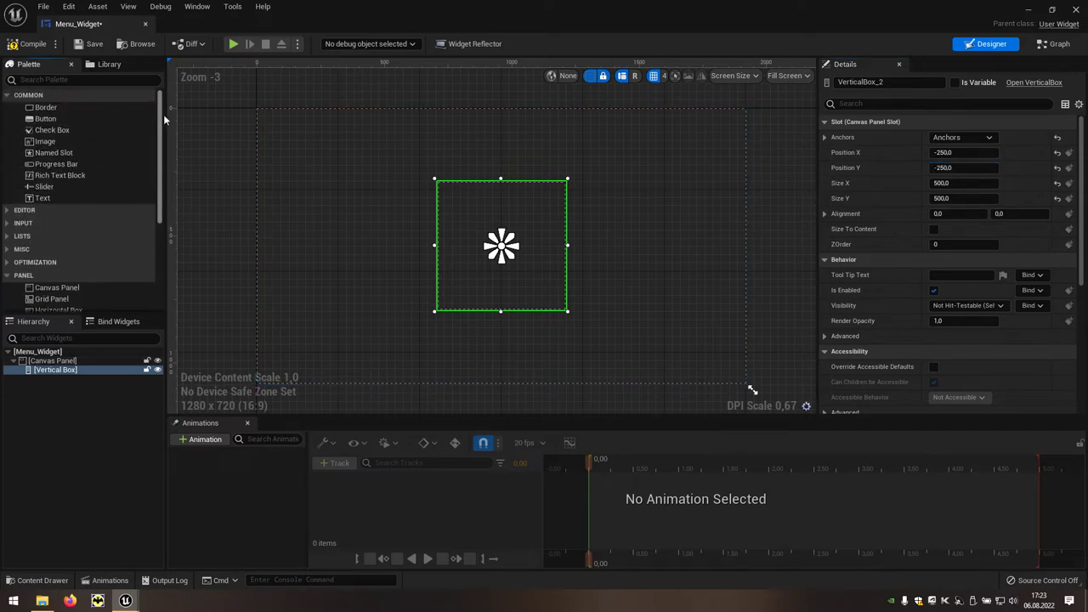
Add two Buttons inside the Vertical Box and set both to Fill size
click(100, 119)
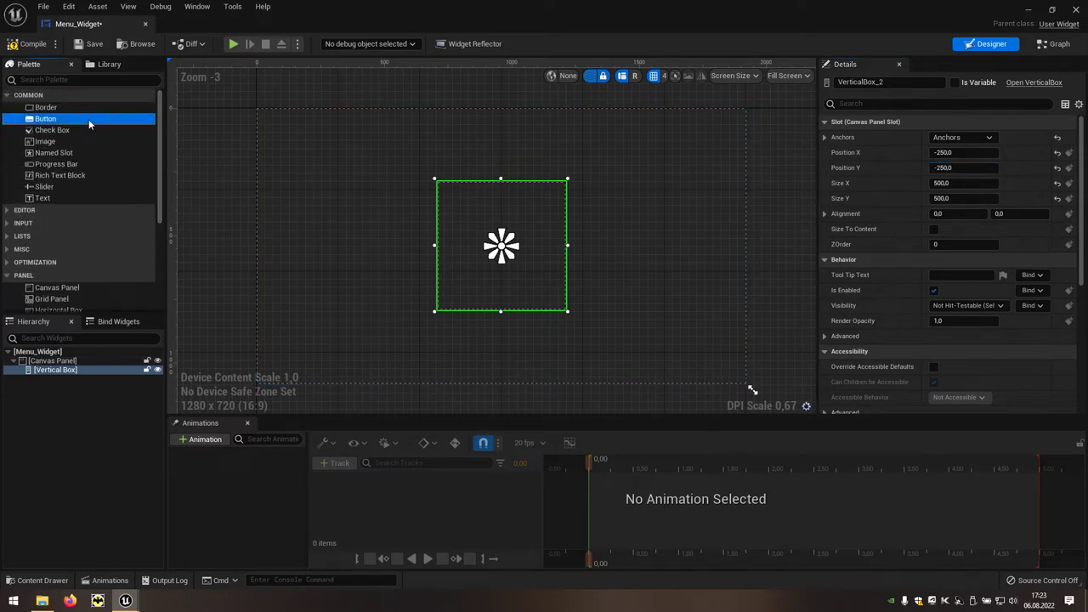
drag(82, 119, 485, 211)
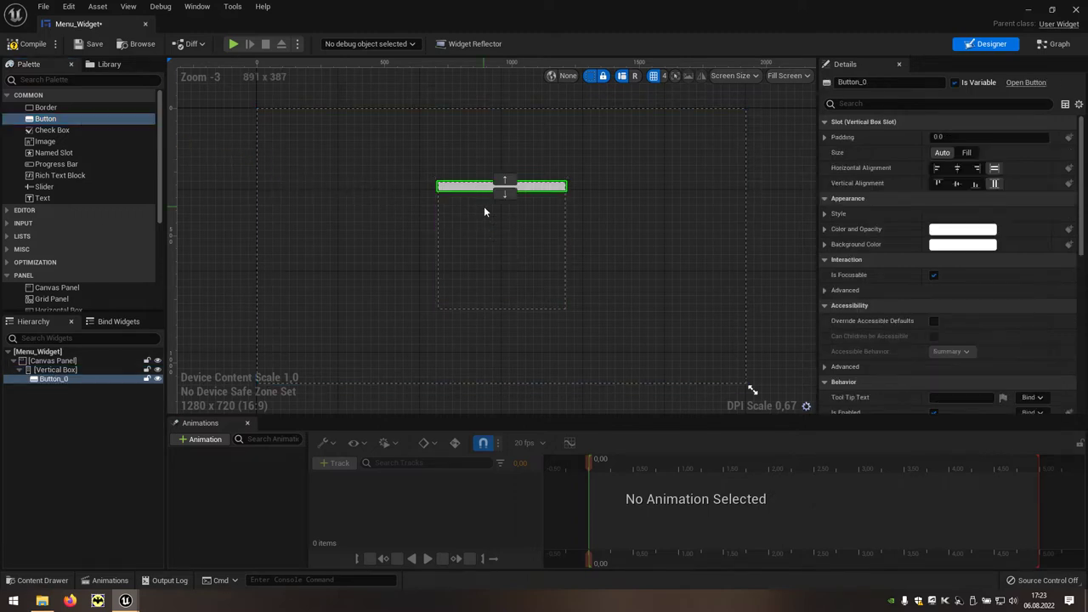
mouse_move(46, 119)
mouse_down()
mouse_move(346, 178)
mouse_move(481, 223)
mouse_up()
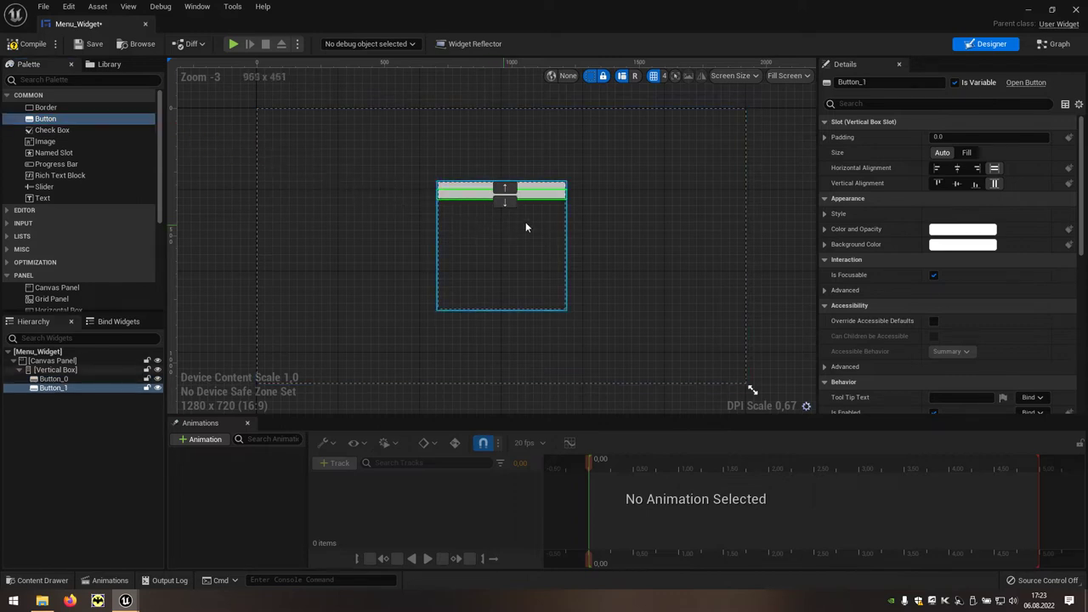
click(967, 153)
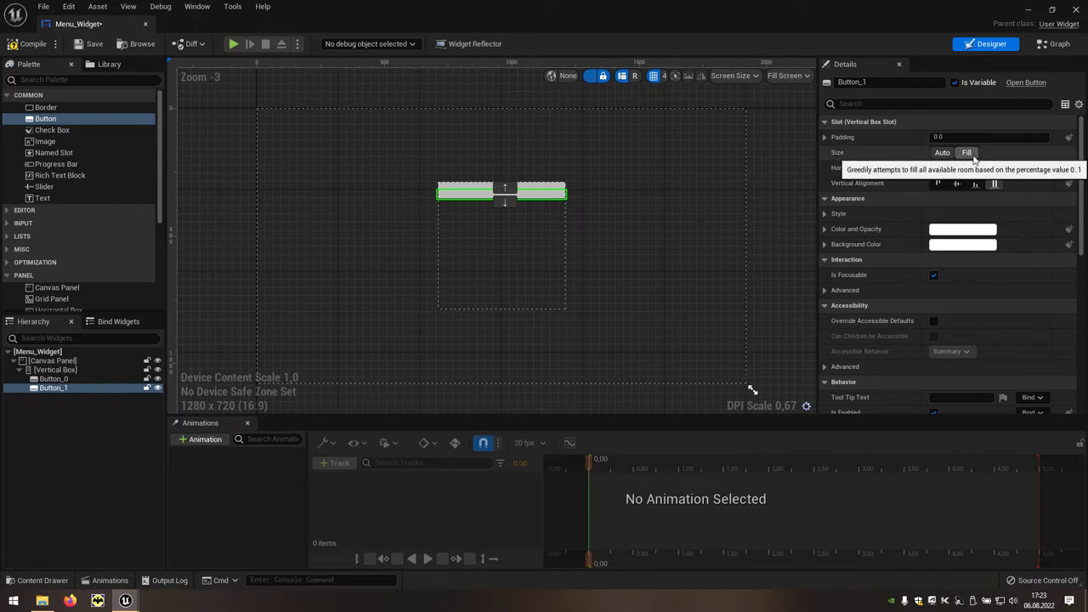
click(970, 154)
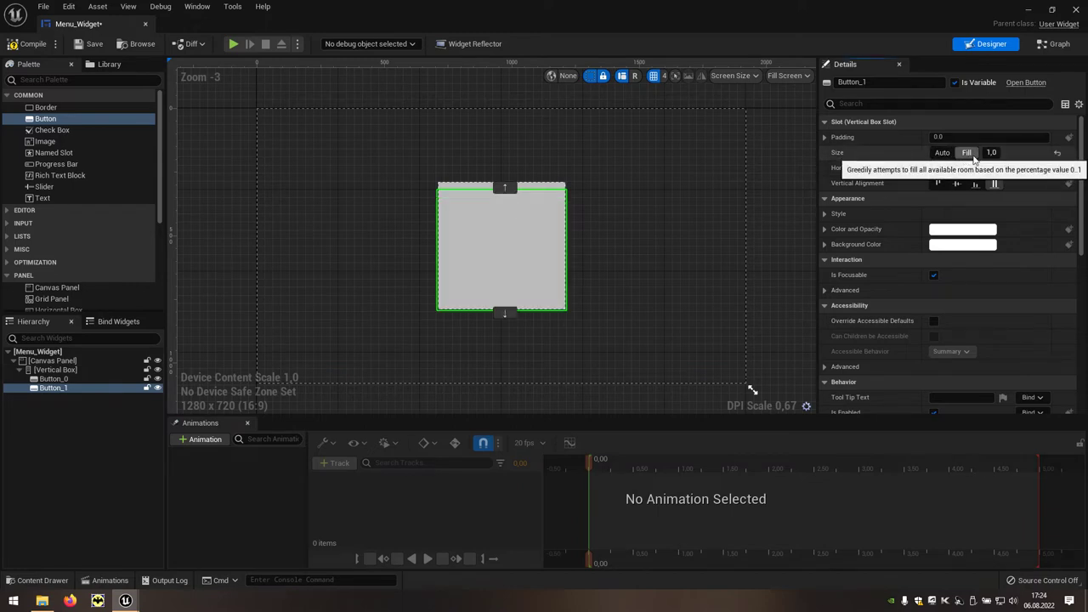
click(548, 189)
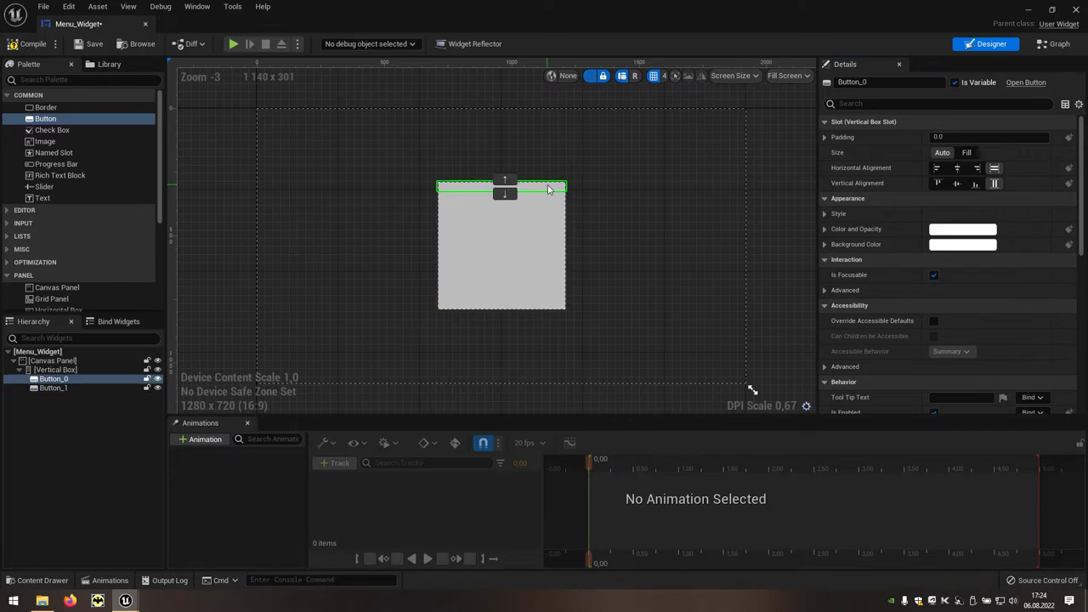
click(968, 153)
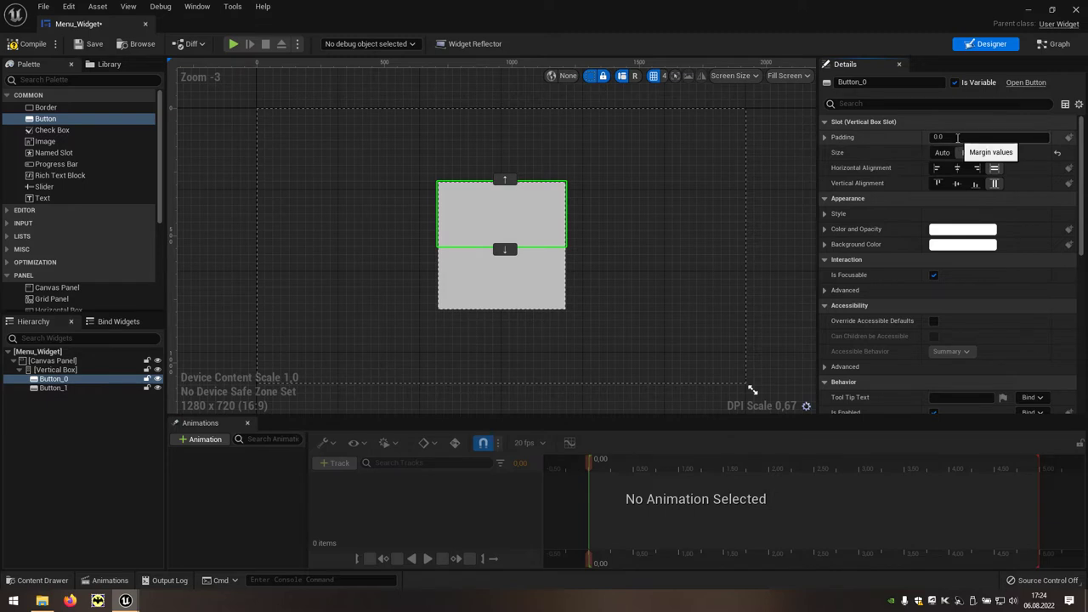
Give both buttons a padding of 25
click(958, 138)
text(25)
key(Return)
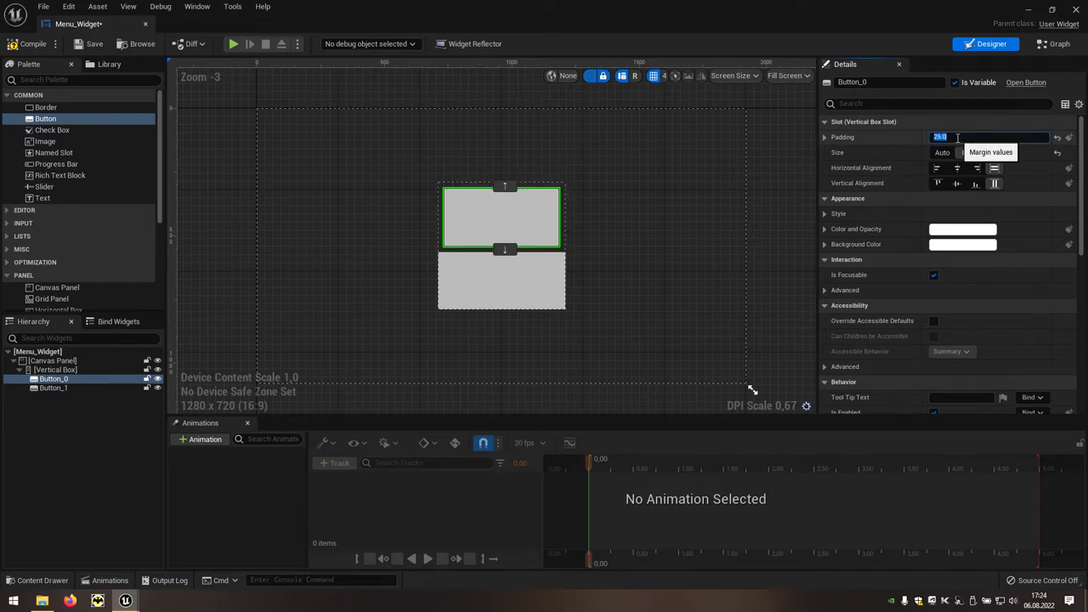
click(533, 288)
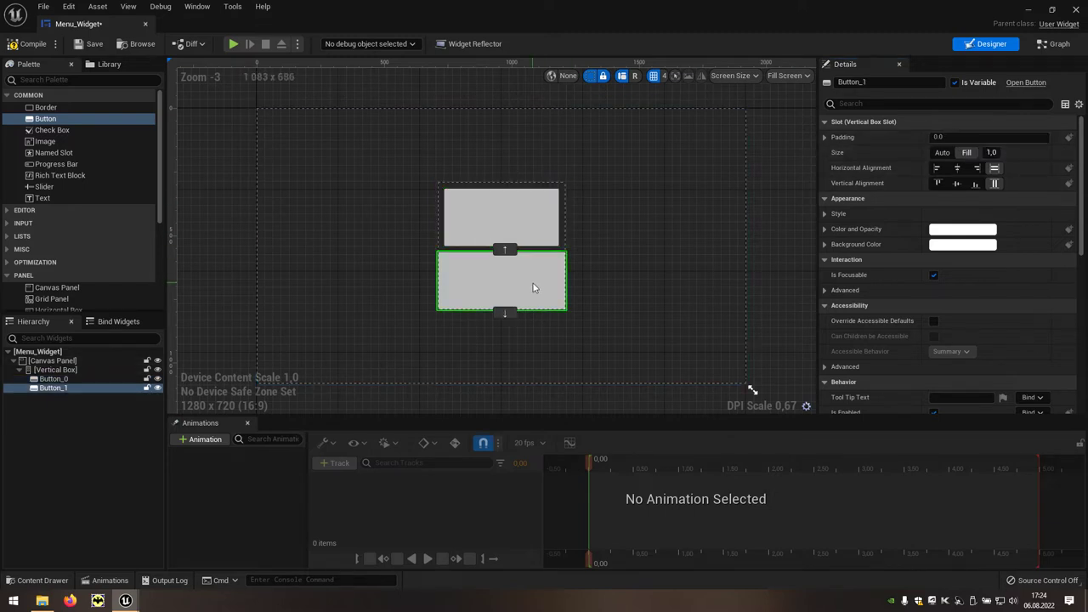
click(954, 137)
text(25)
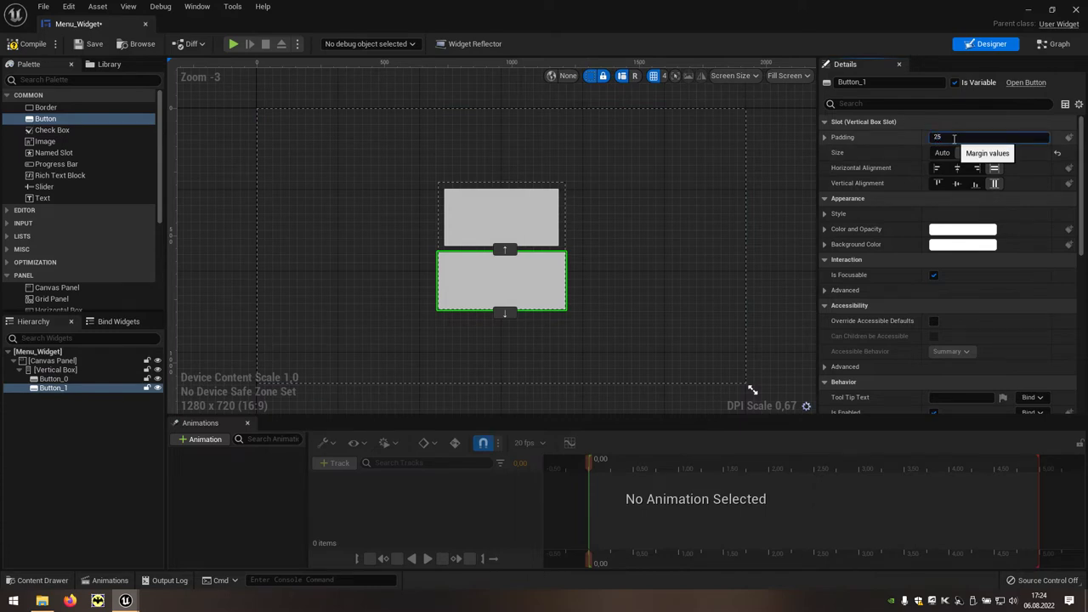
key(Return)
click(756, 225)
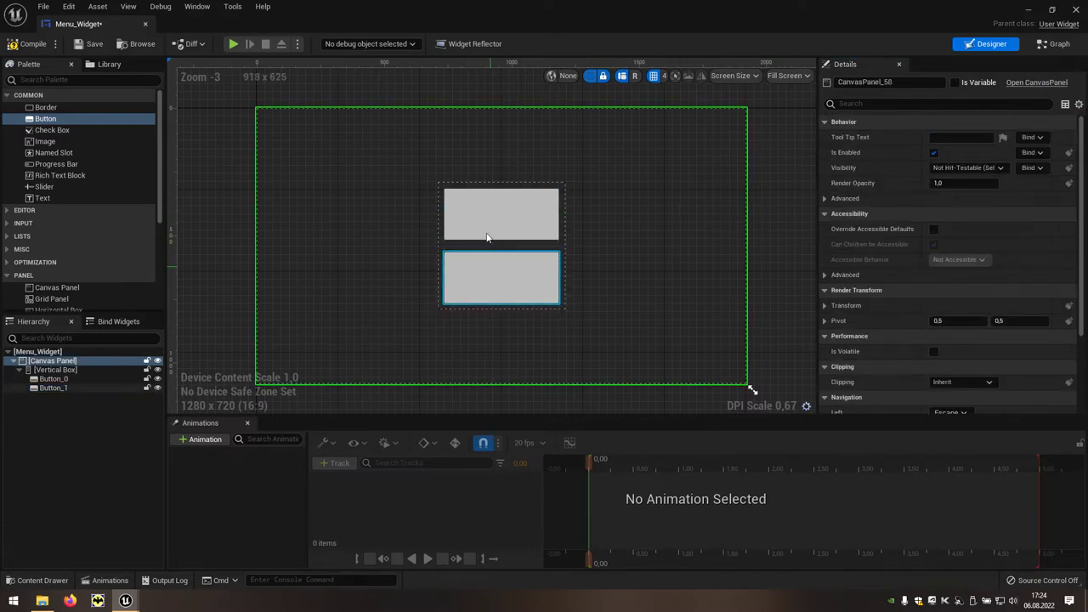
Add a size-48, outline-5 text label reading RESTART to the top button
click(89, 198)
drag(70, 196, 506, 213)
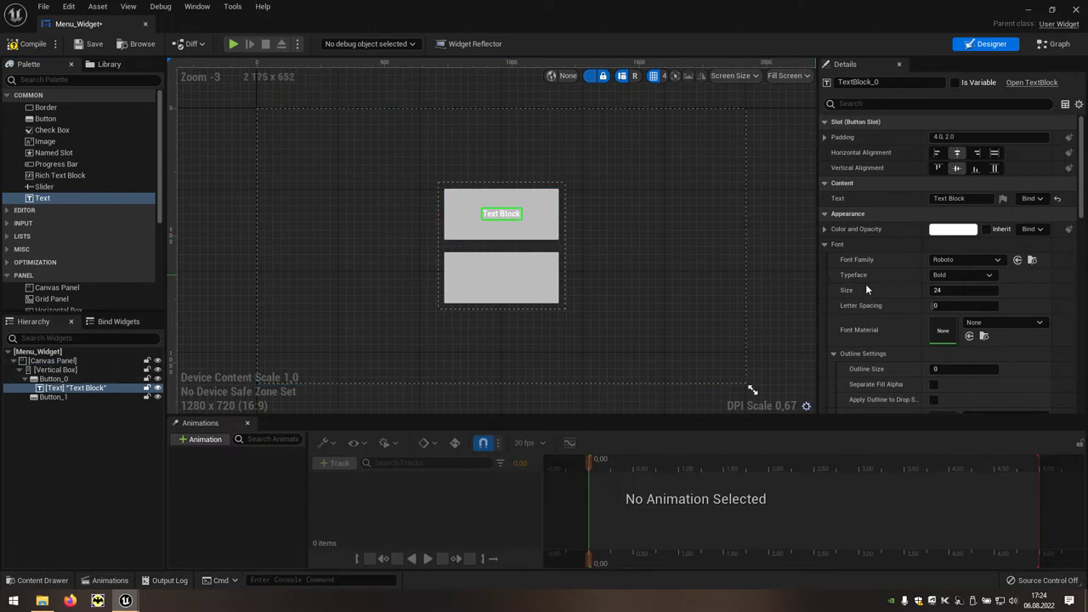
click(950, 292)
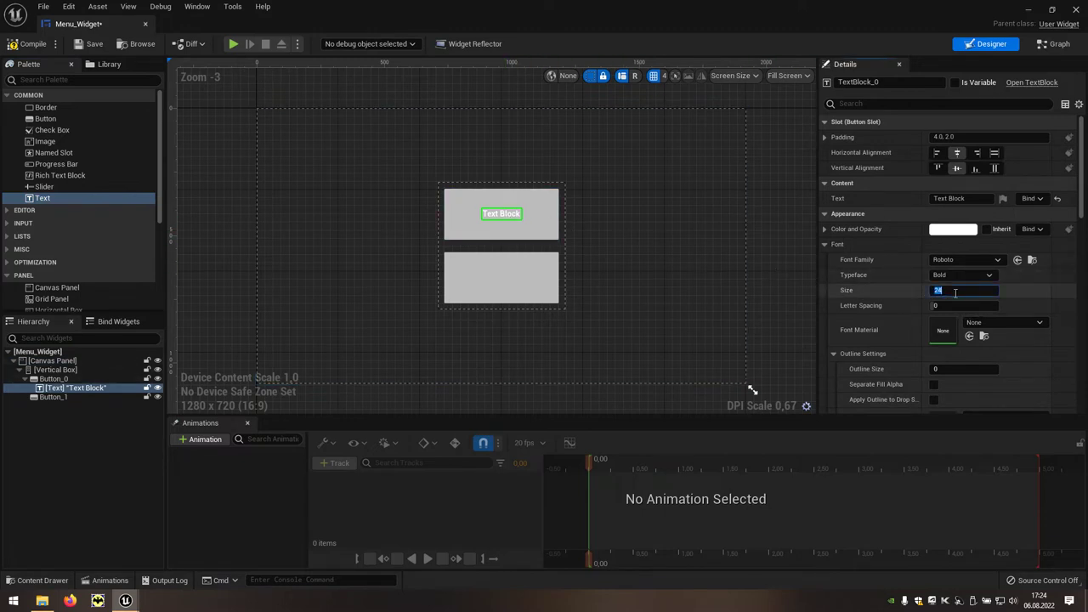
text(48)
key(Return)
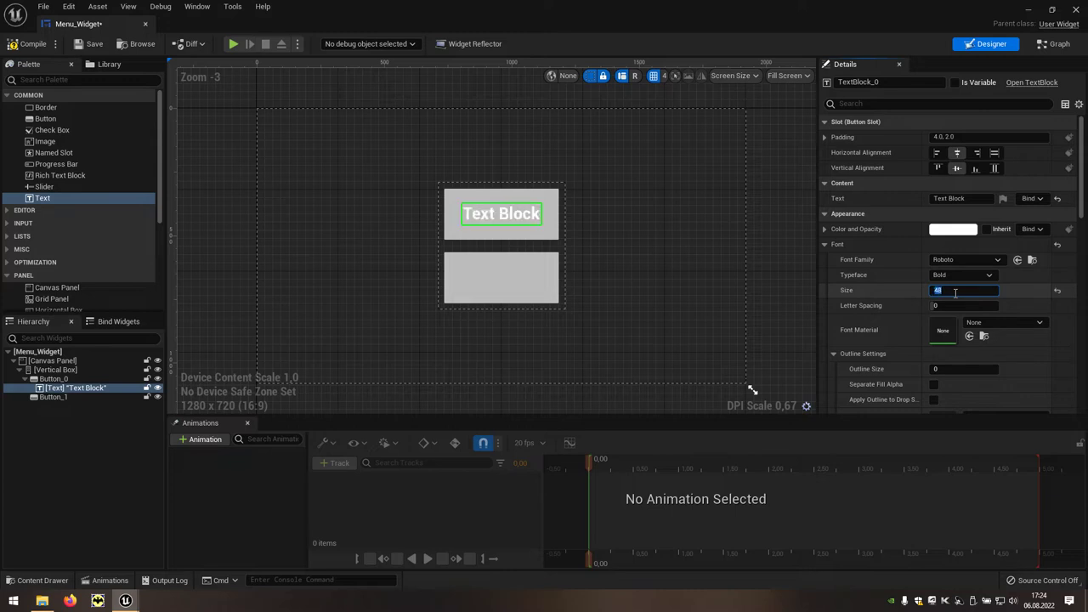
click(946, 369)
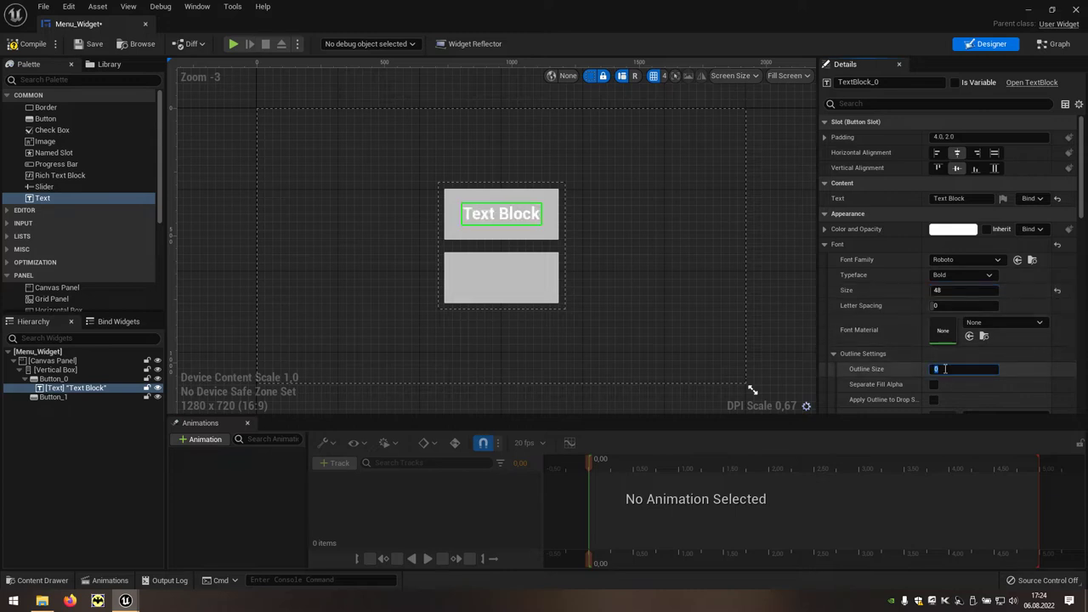
text(5)
key(Return)
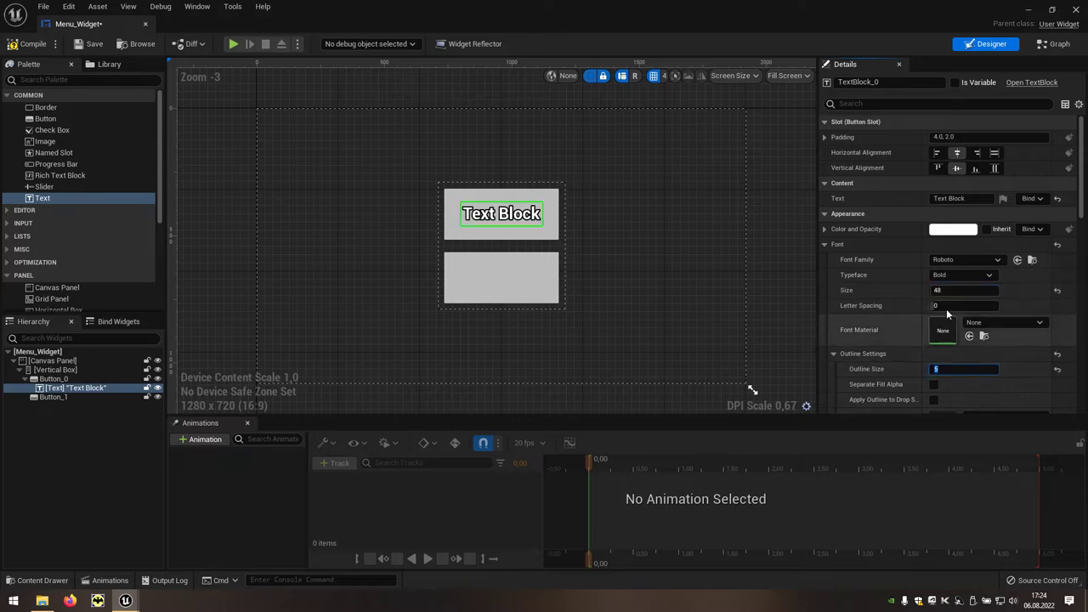
click(976, 199)
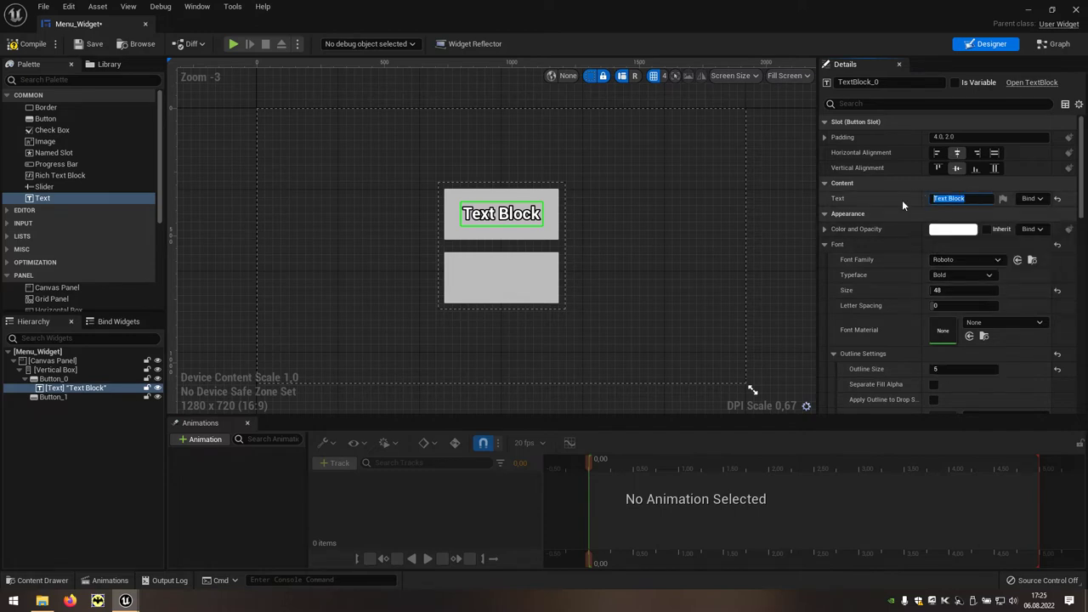
text(RE)
text(START)
key(Return)
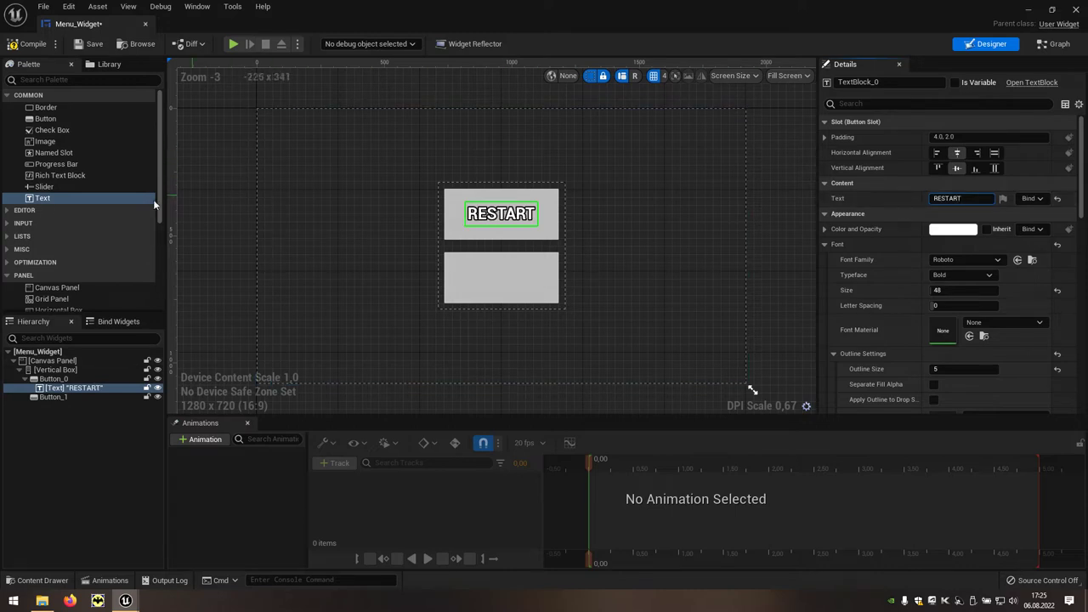
Add a size-48, outline-5 text label reading QUIT to the bottom button
drag(105, 199, 499, 282)
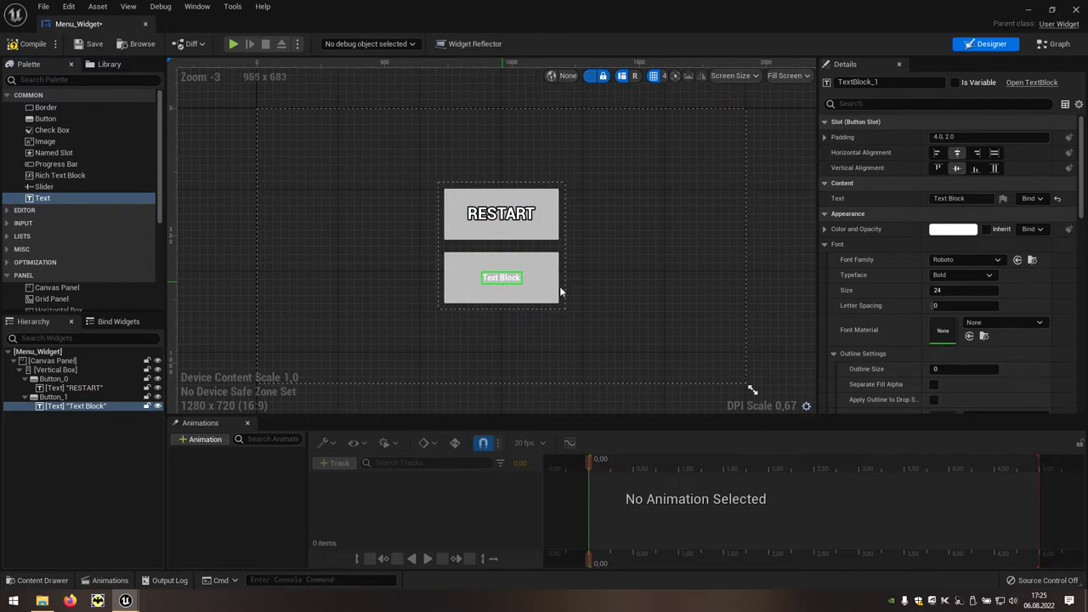
click(951, 290)
text(48)
key(Return)
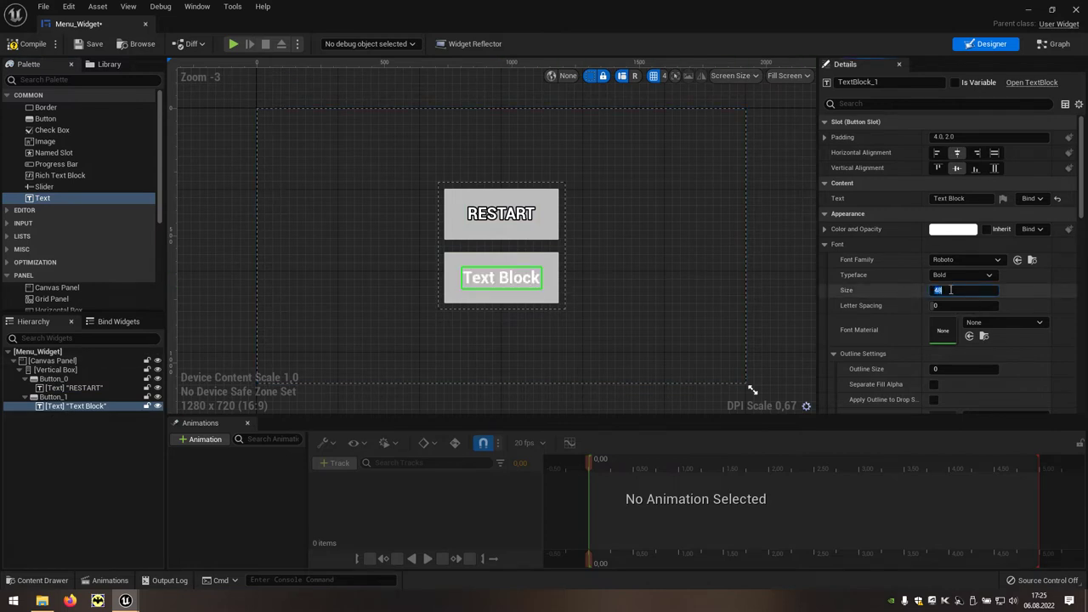
click(946, 369)
text(5)
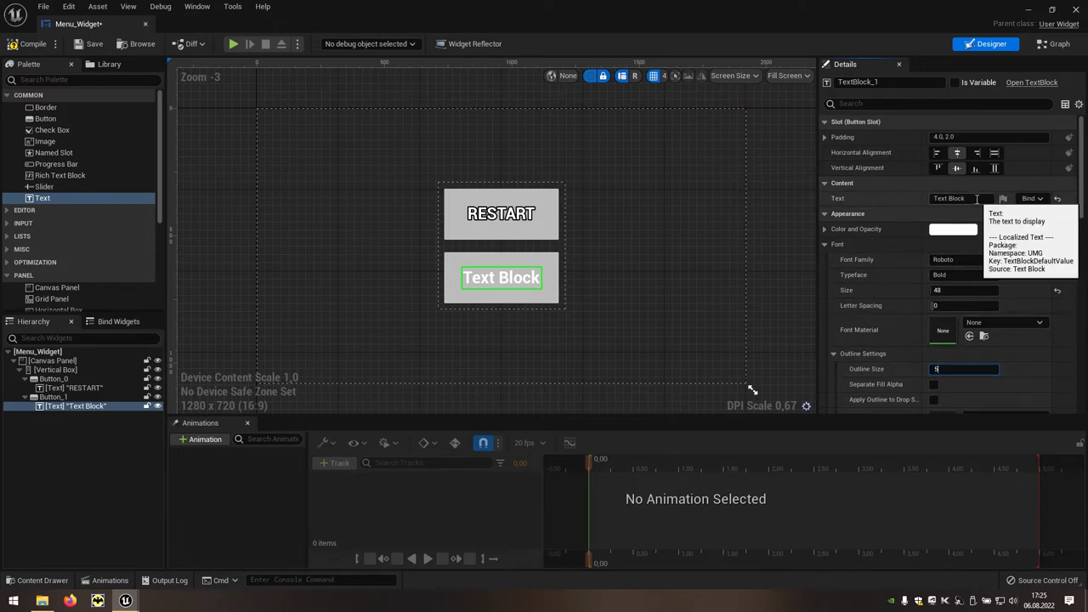
double_click(945, 199)
key(ctrl+a)
text(0)
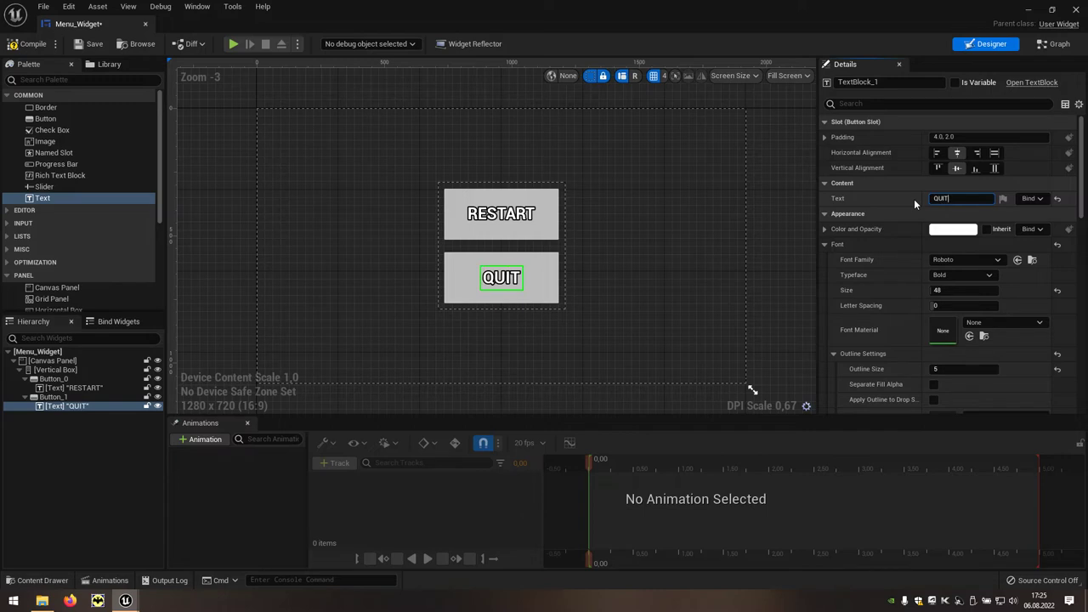
click(800, 216)
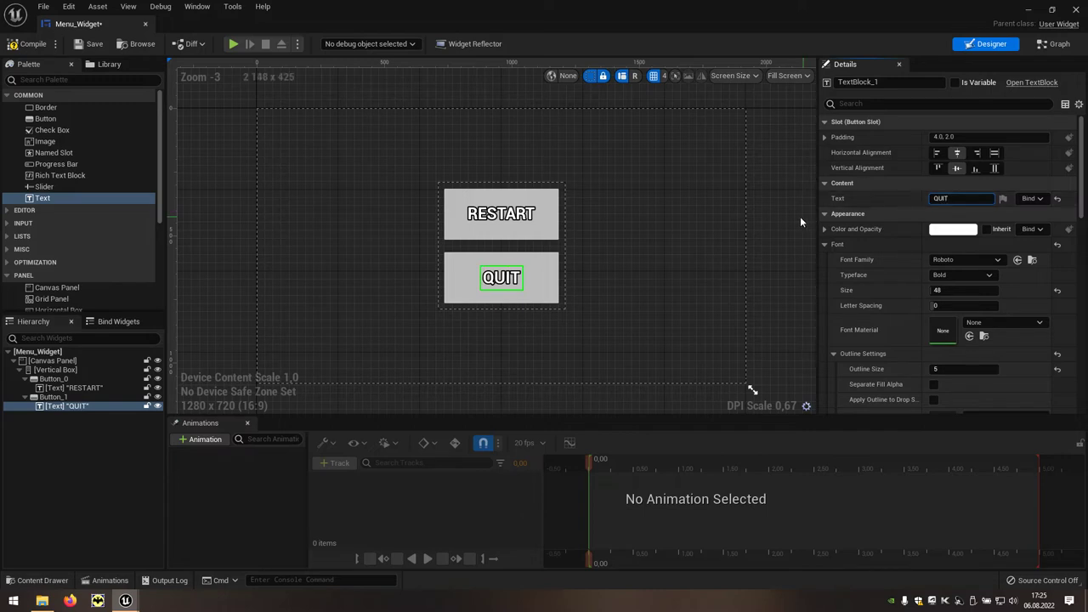
Rename Button_0 to btnRestart and Button_1 to btnQuit
click(543, 231)
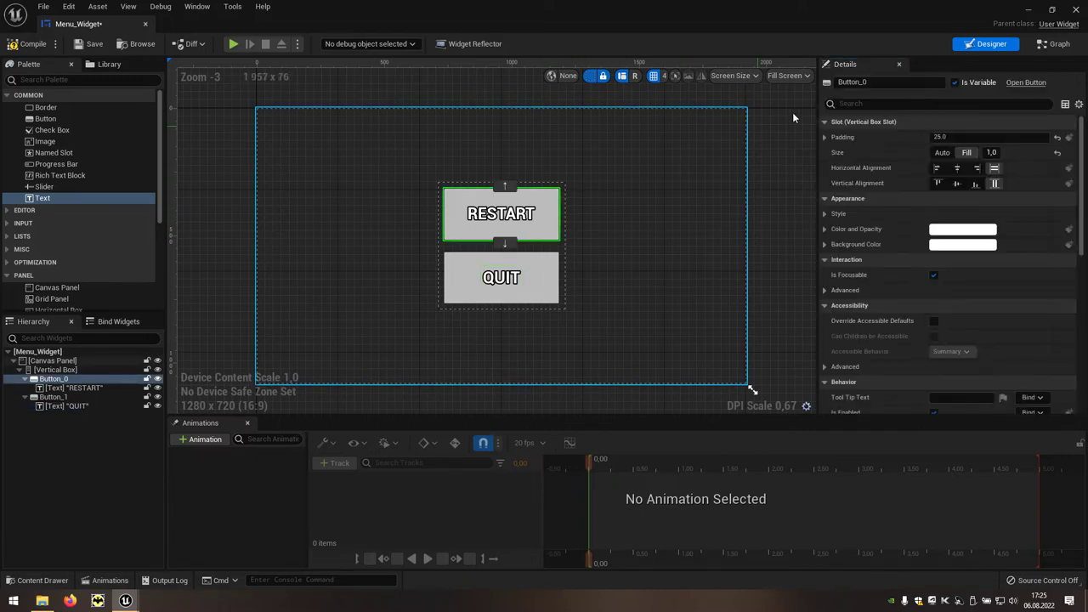
click(871, 84)
text(btn)
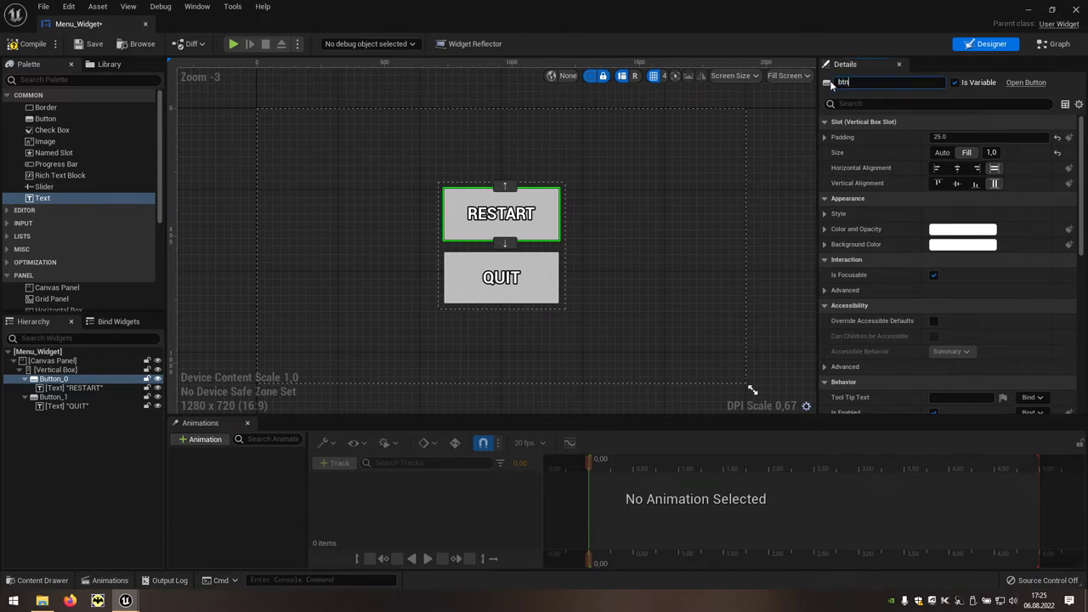
text(Restart)
key(Return)
click(546, 280)
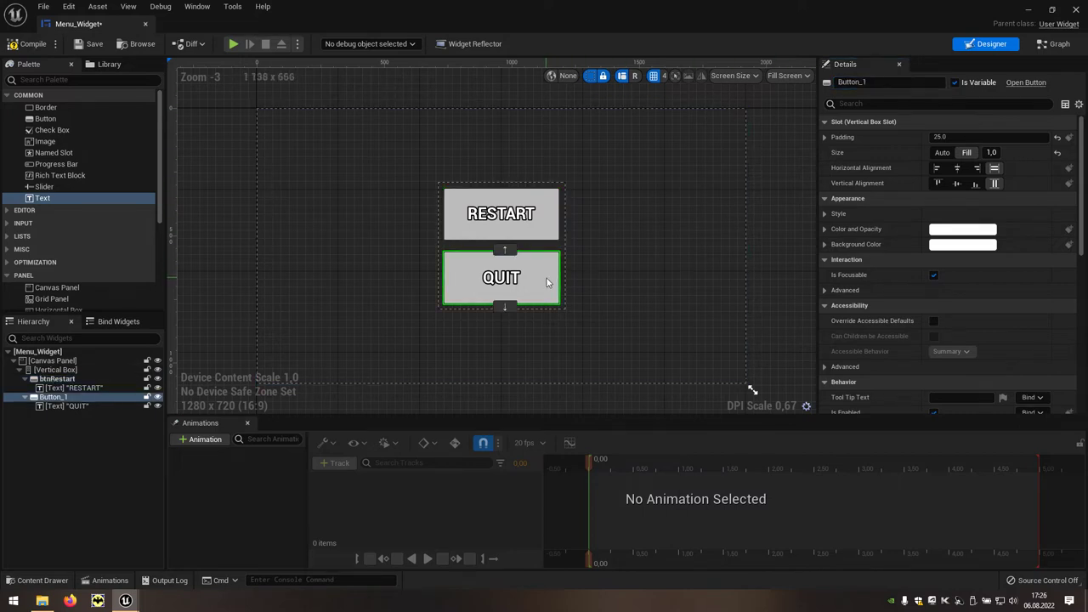
click(836, 82)
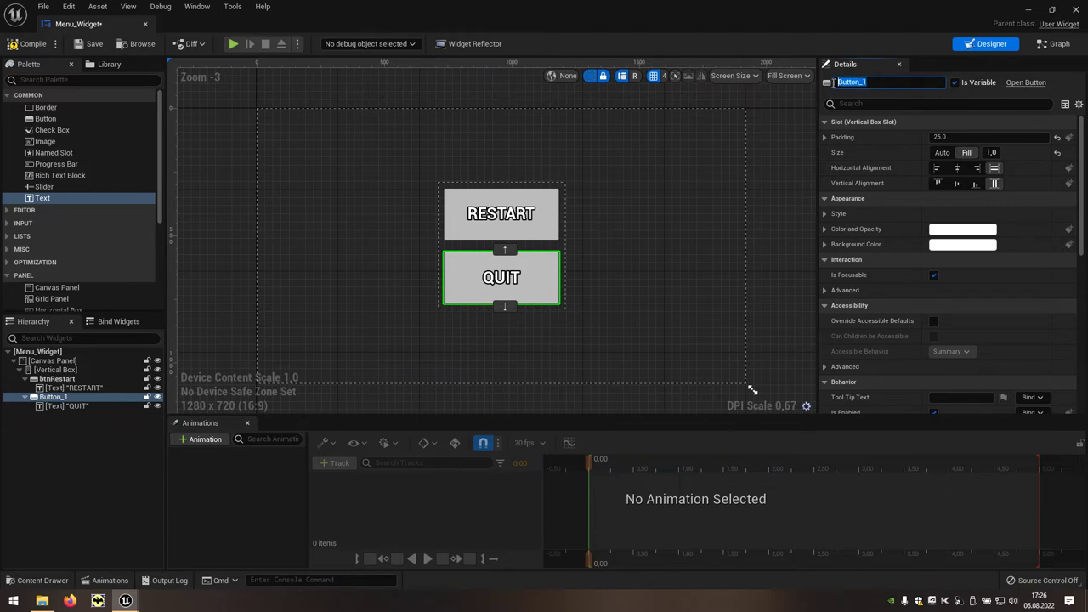
text(btn)
text(Quit)
key(Return)
click(752, 186)
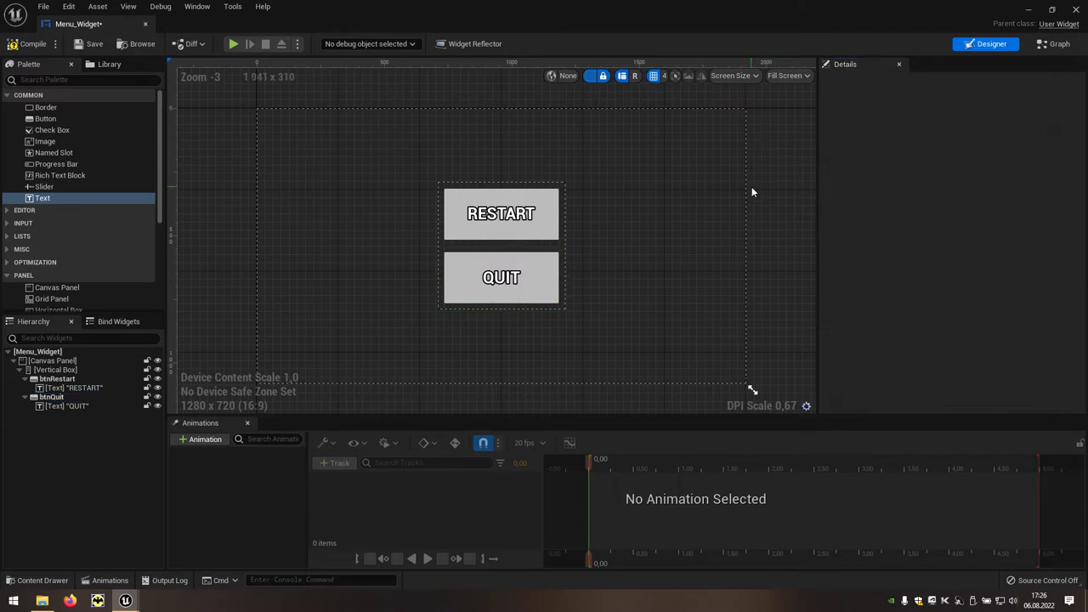
Add an On Released event for btnRestart leading into an Open Level (by Name) node
click(536, 238)
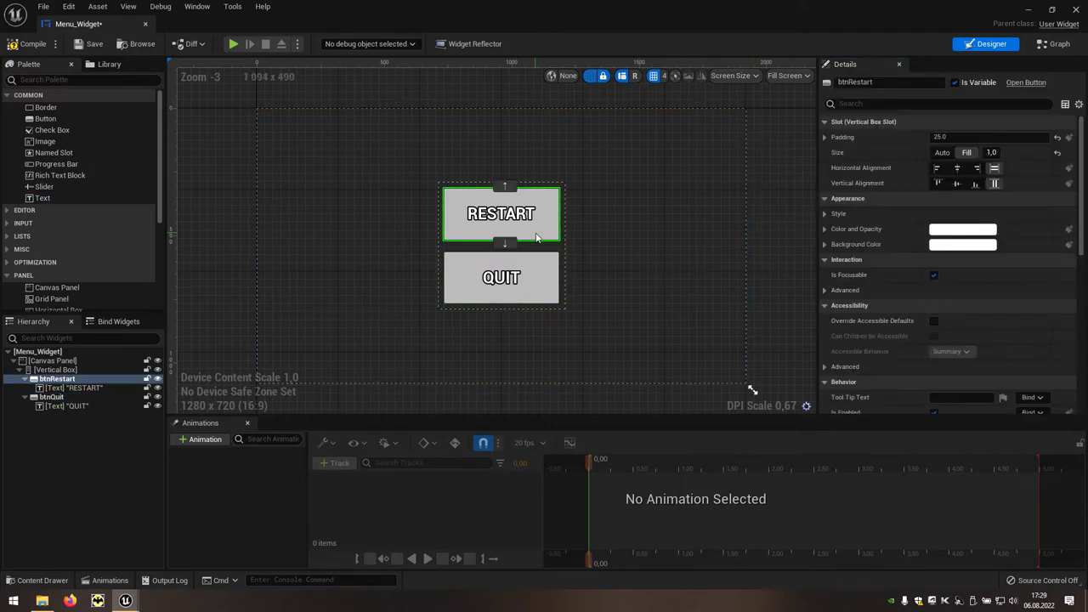
drag(1083, 231, 1085, 396)
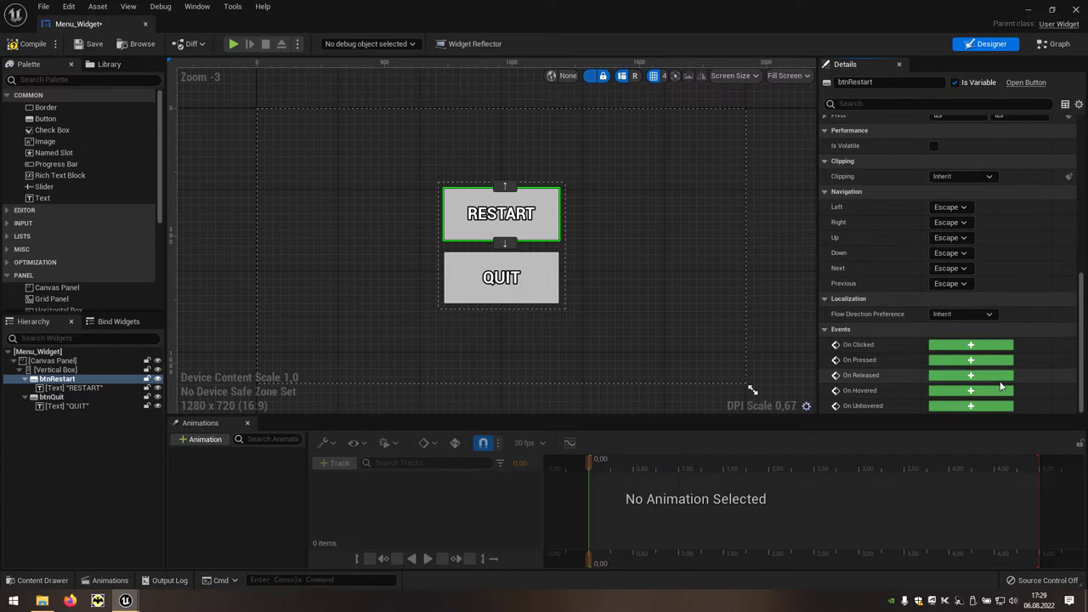
click(938, 381)
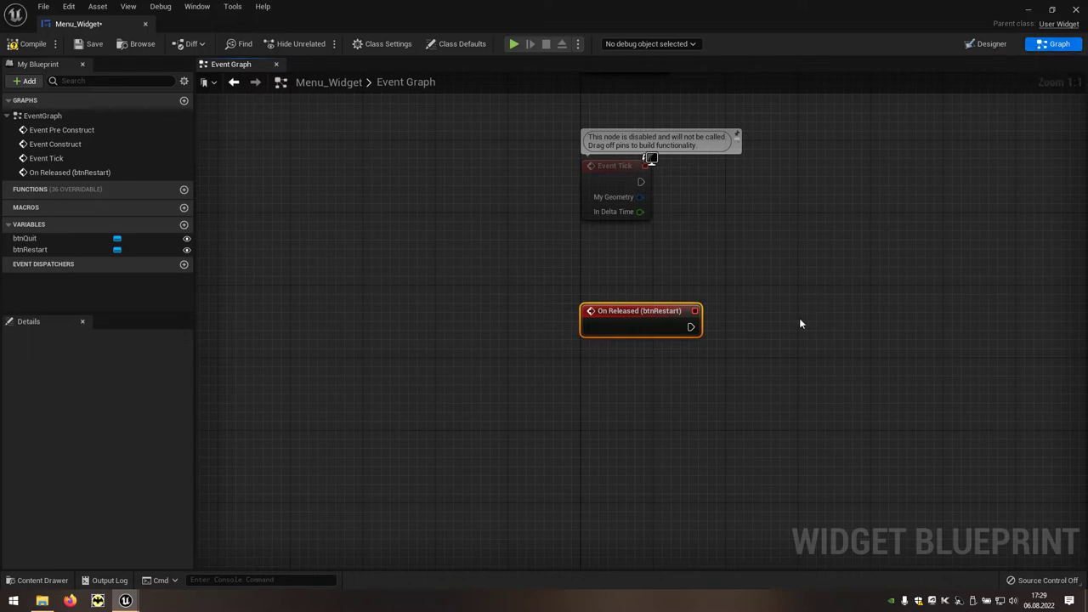
drag(691, 328, 756, 326)
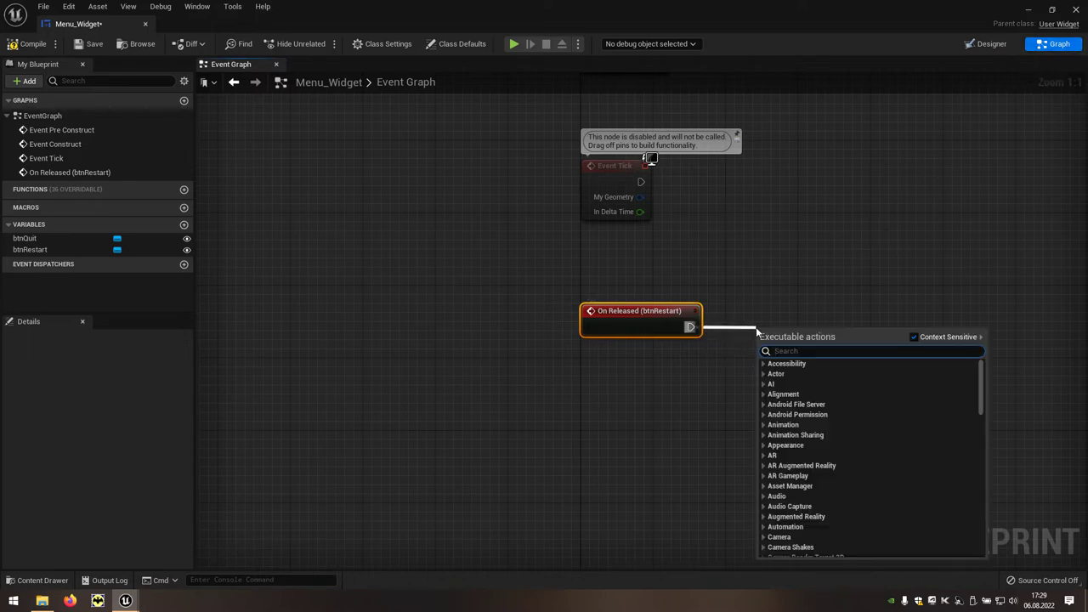
text(open lev)
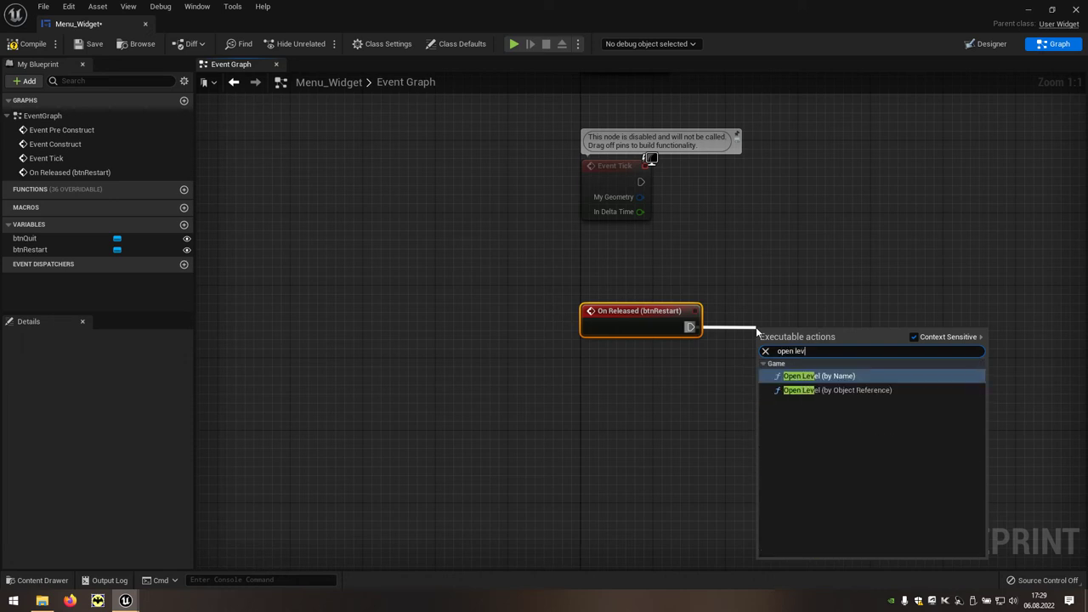
click(849, 376)
drag(830, 340, 928, 312)
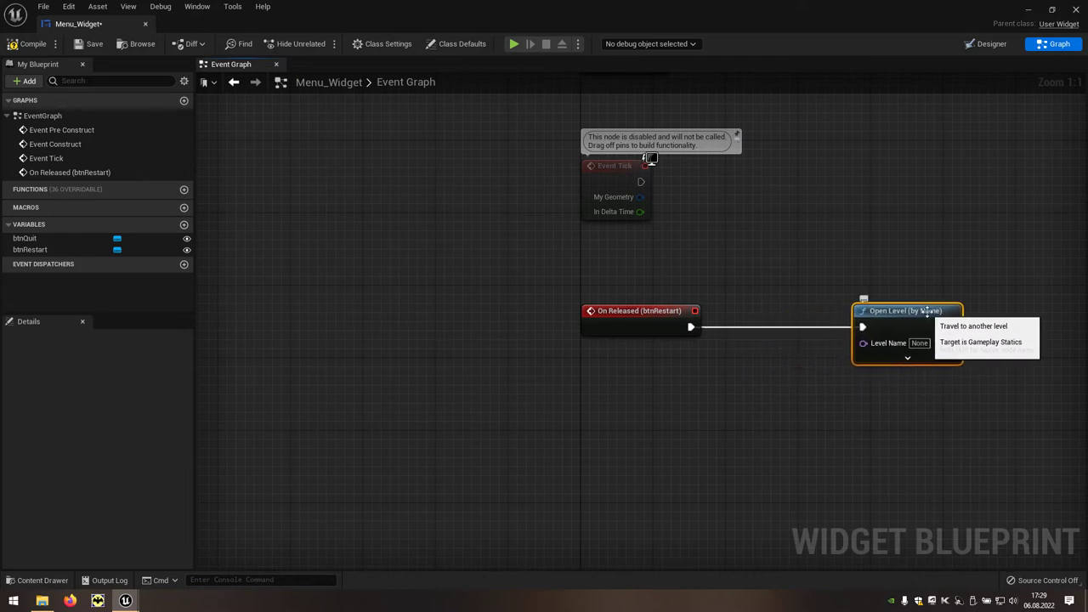
Feed Get Current Level Name into Open Level's Level Name input
drag(691, 326, 695, 379)
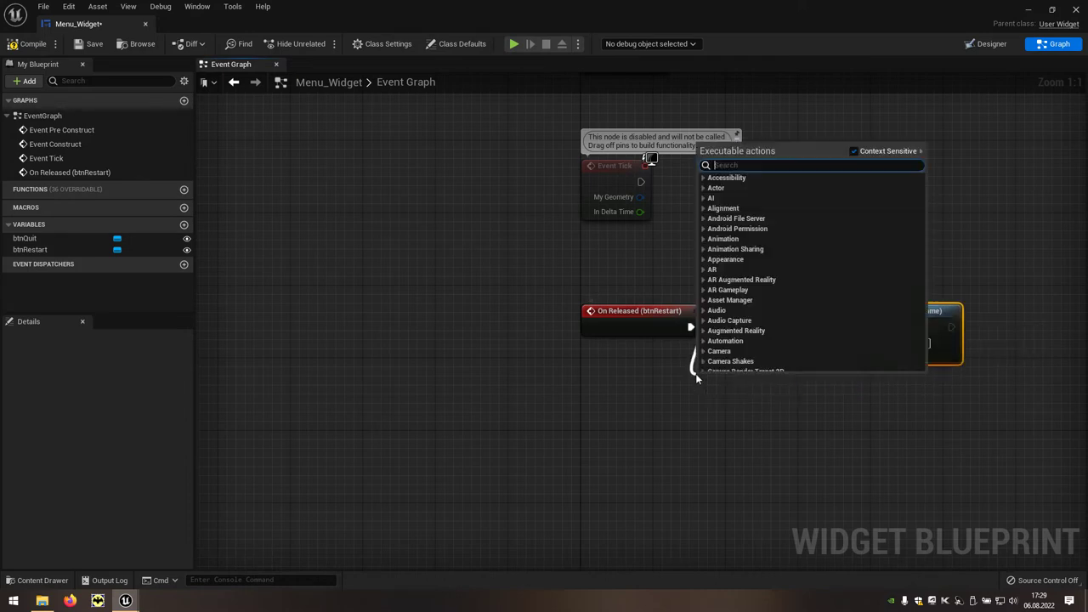
text(get)
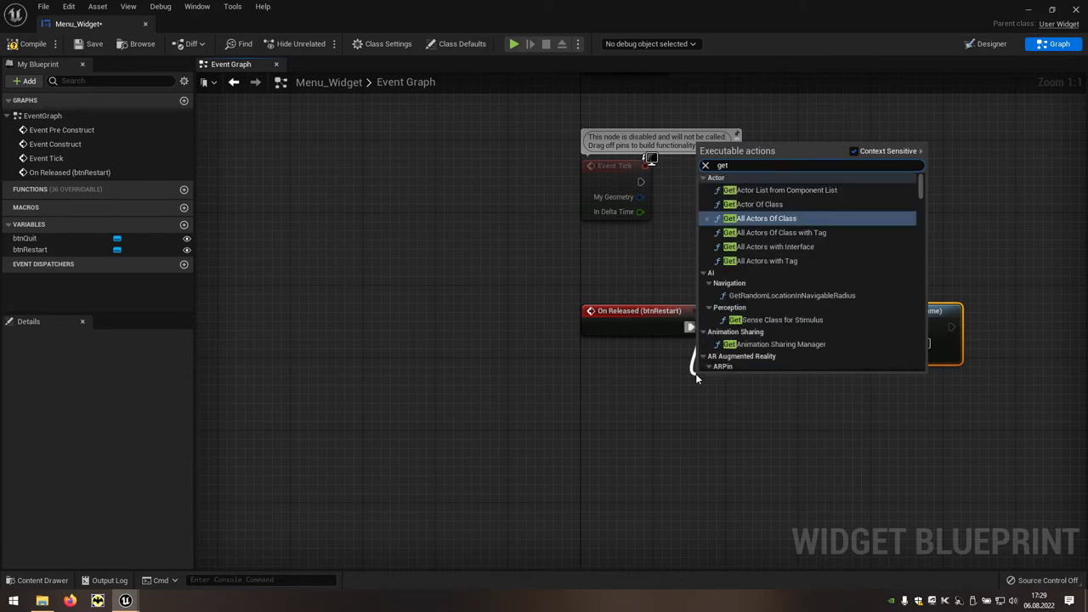
text( leve)
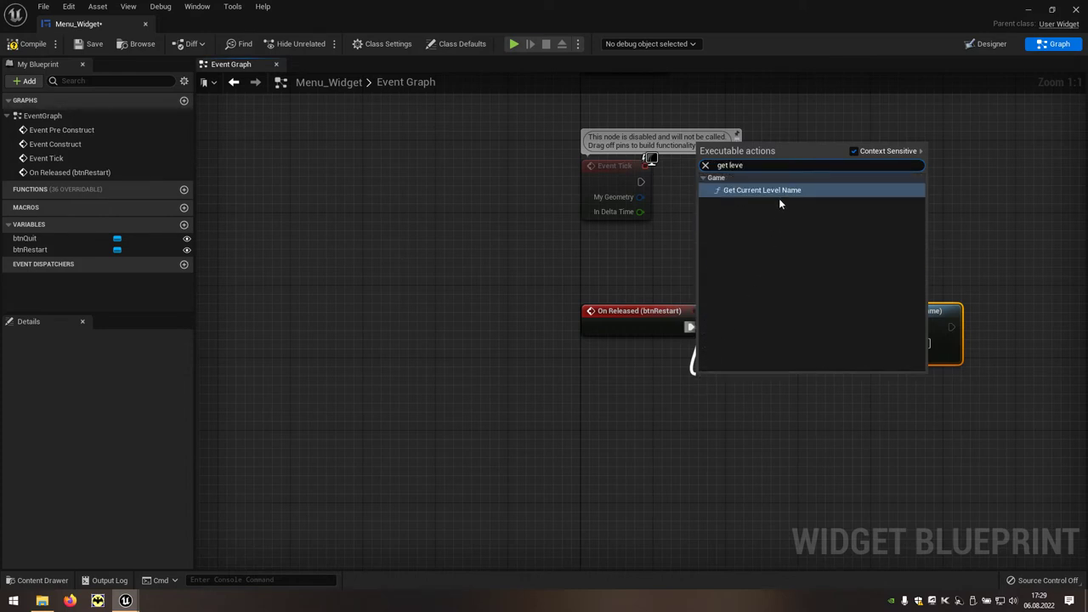
click(778, 195)
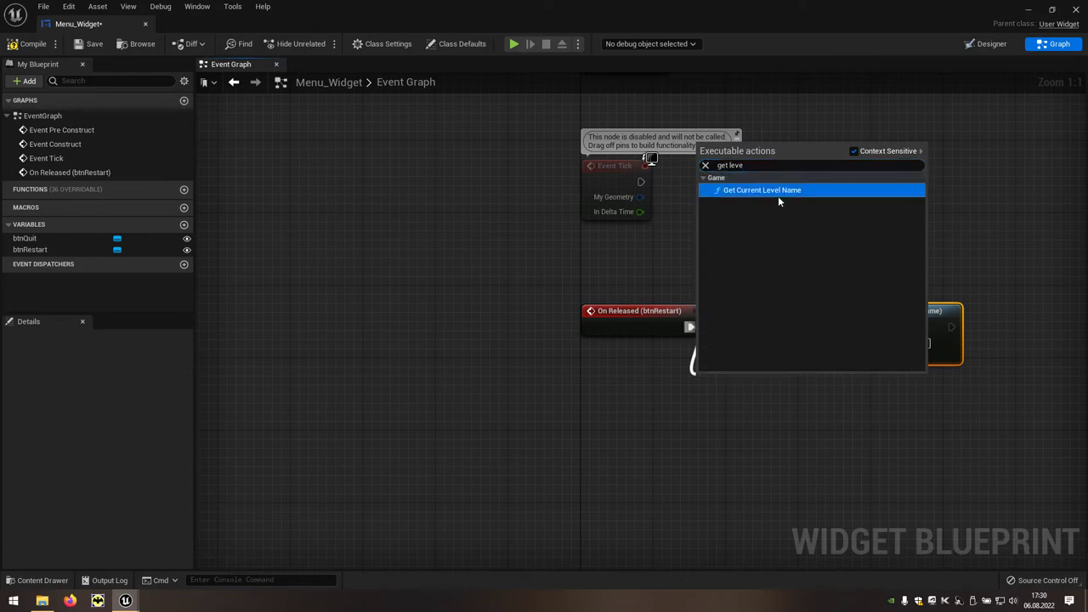
click(778, 195)
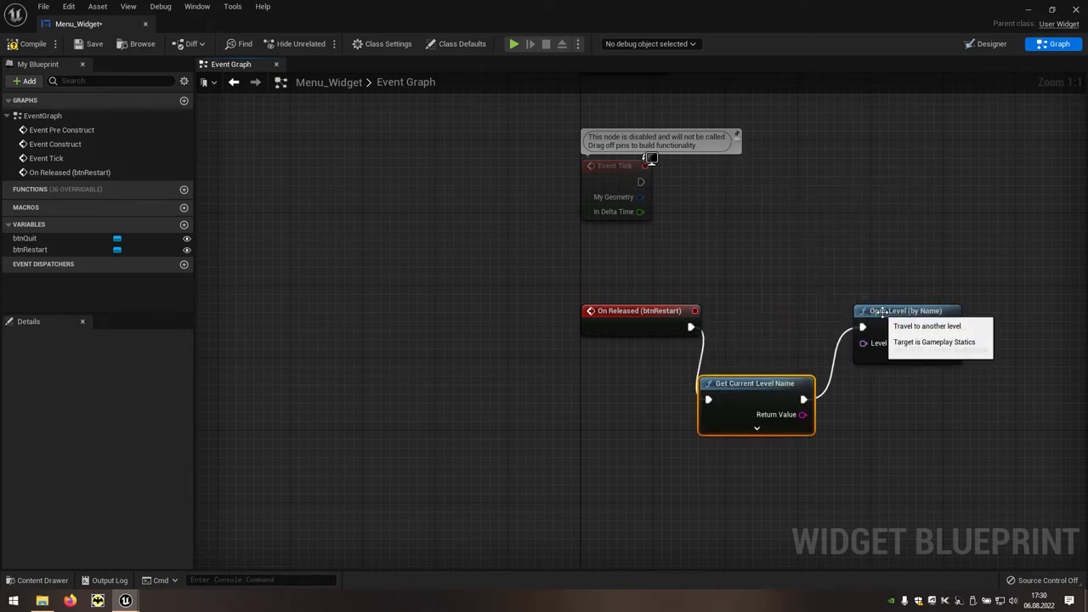
drag(882, 312, 981, 312)
mouse_move(771, 391)
mouse_down()
mouse_move(799, 318)
mouse_move(904, 346)
mouse_move(961, 343)
mouse_up()
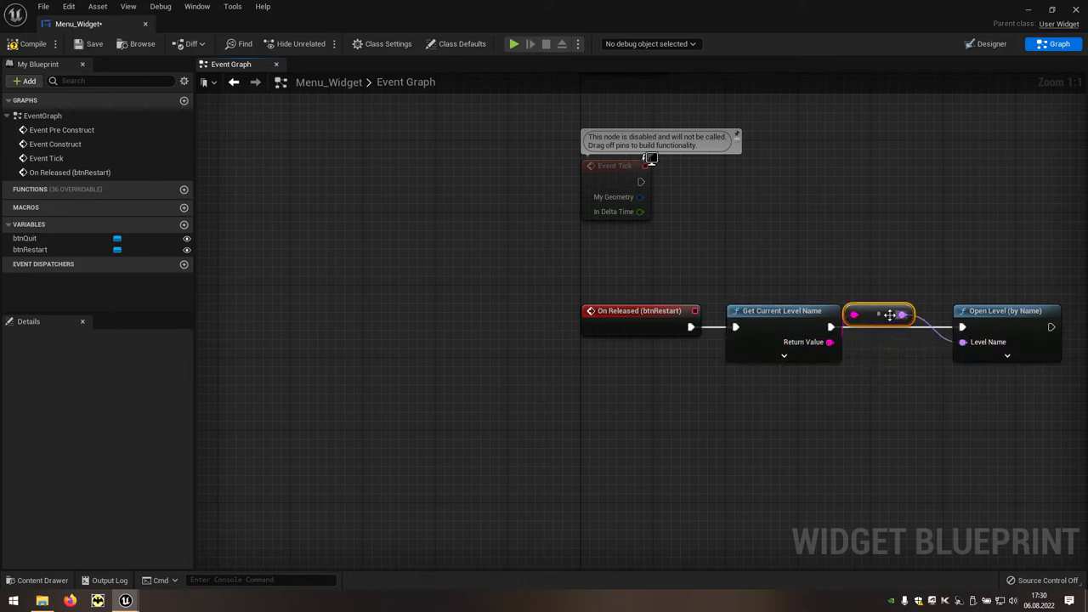
drag(890, 315, 907, 351)
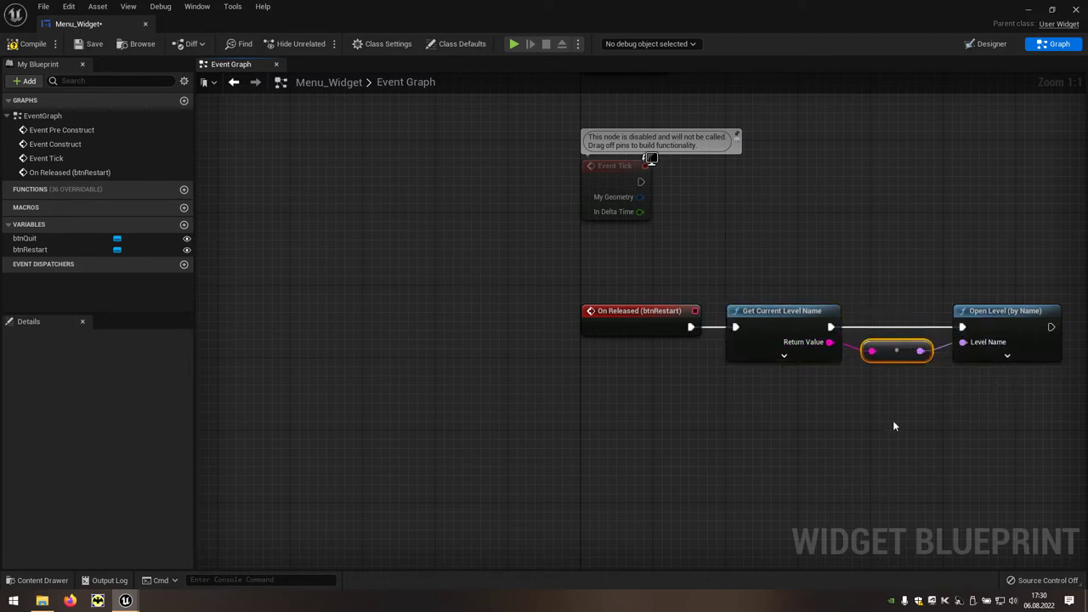
Add an On Released event for btnQuit that runs a Quit Game node
click(991, 48)
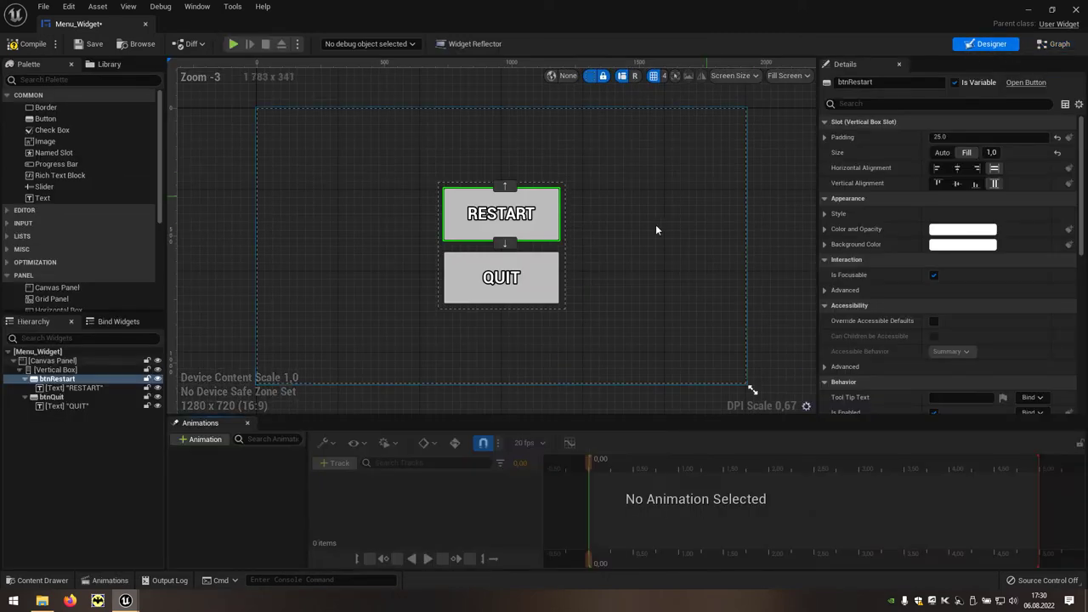
click(549, 275)
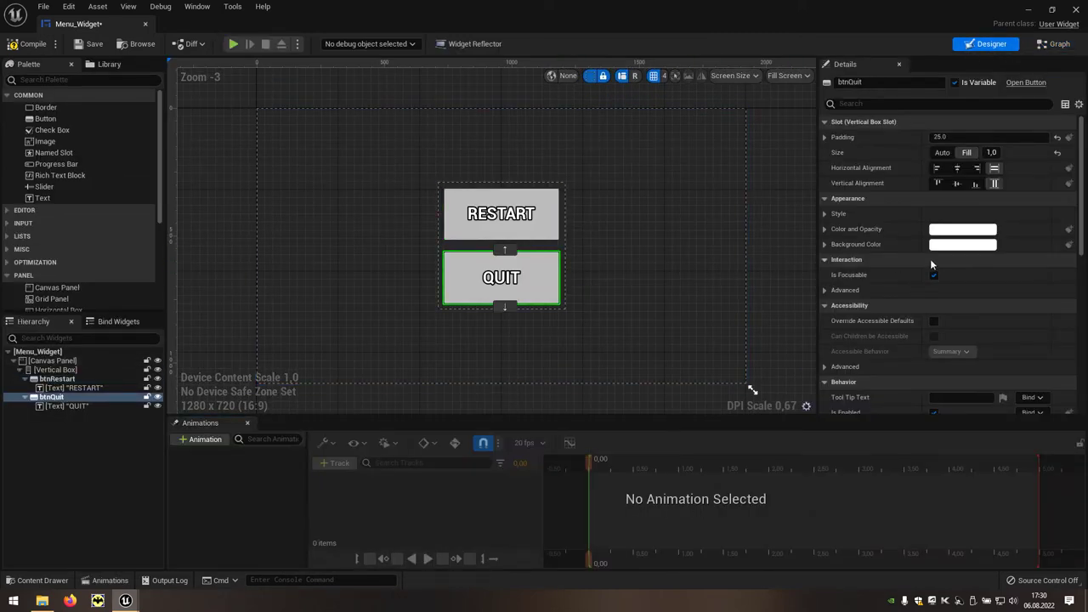
drag(1080, 239, 1074, 291)
scroll(1040, 374, down, 4)
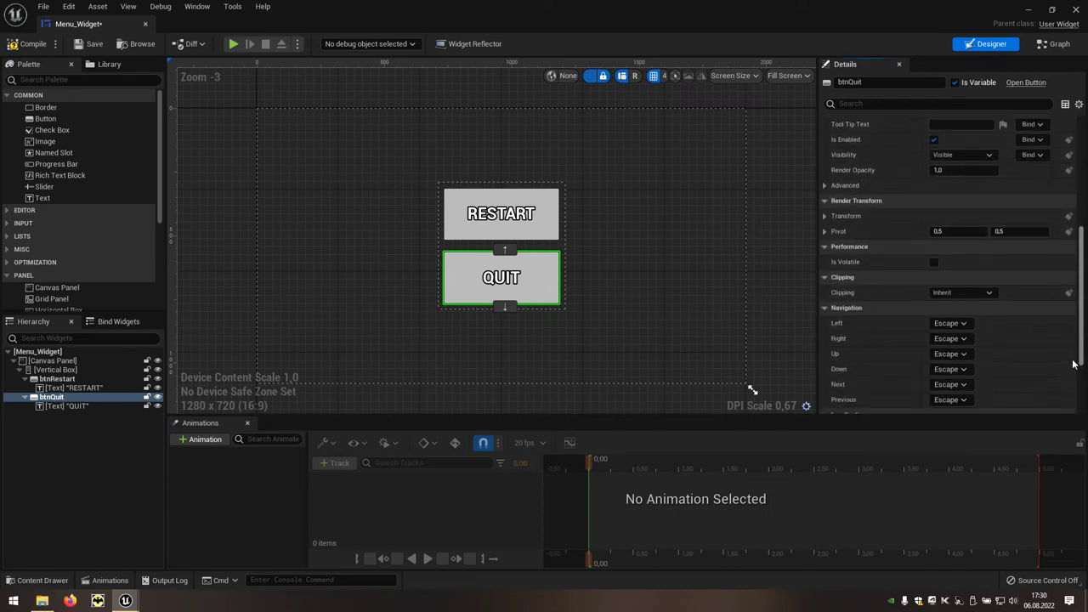
scroll(1041, 374, down, 4)
scroll(1041, 383, down, 2)
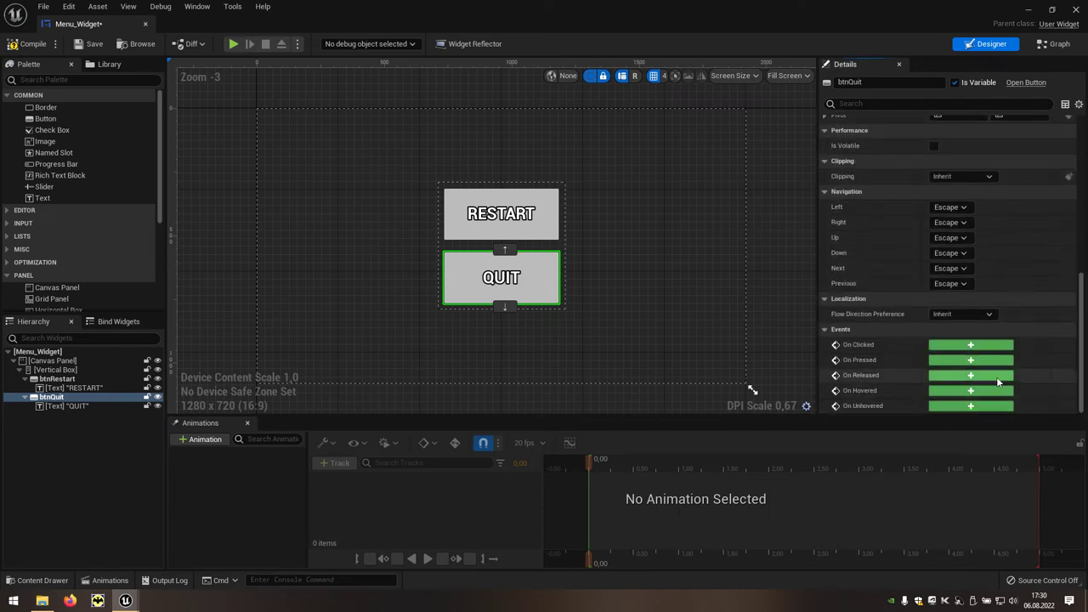
click(946, 377)
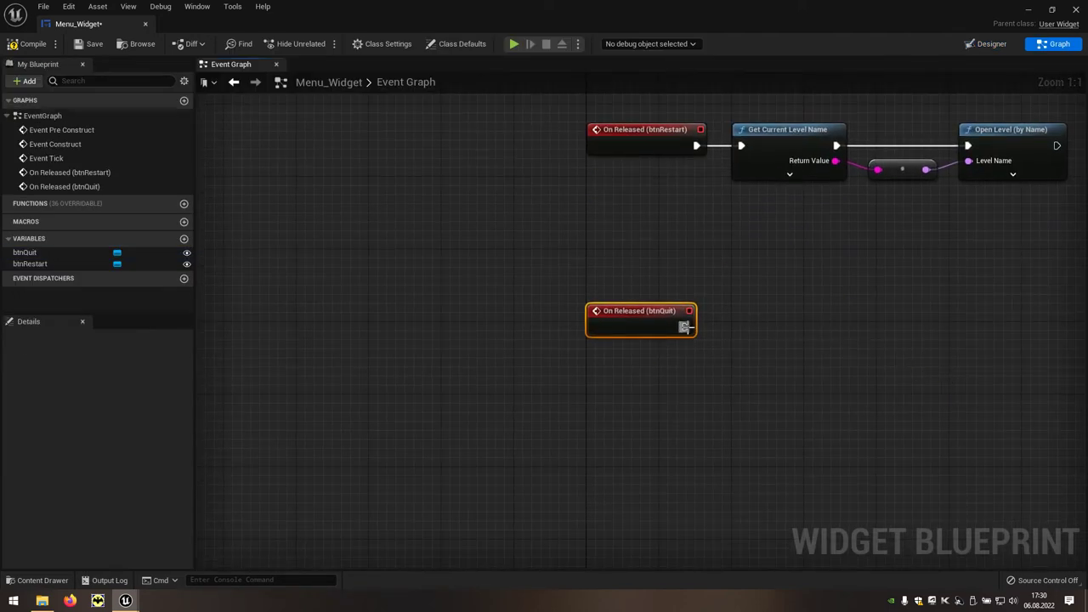
drag(685, 327, 735, 323)
text(q)
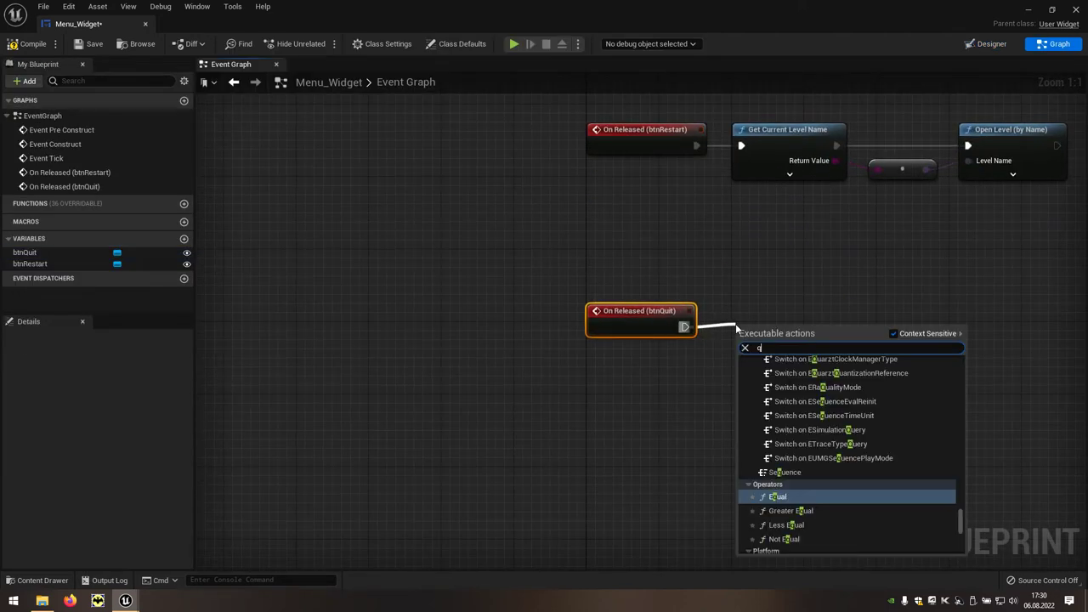
text(uit)
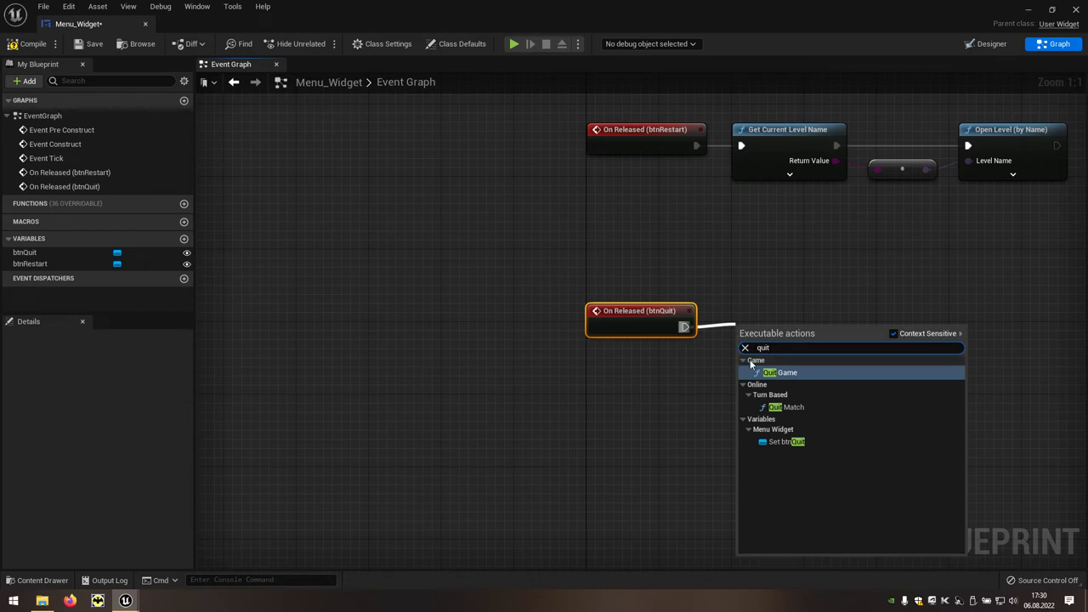
click(804, 376)
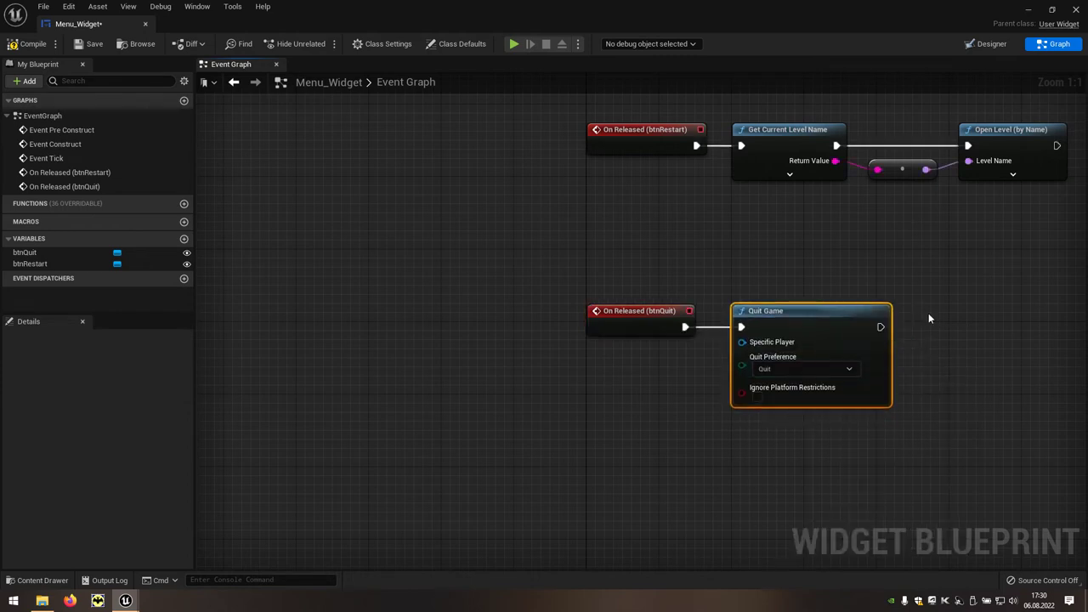
Close Menu_Widget and open ThirdPerson/Blueprints/BP_ThirdPersonCharacter
click(1077, 10)
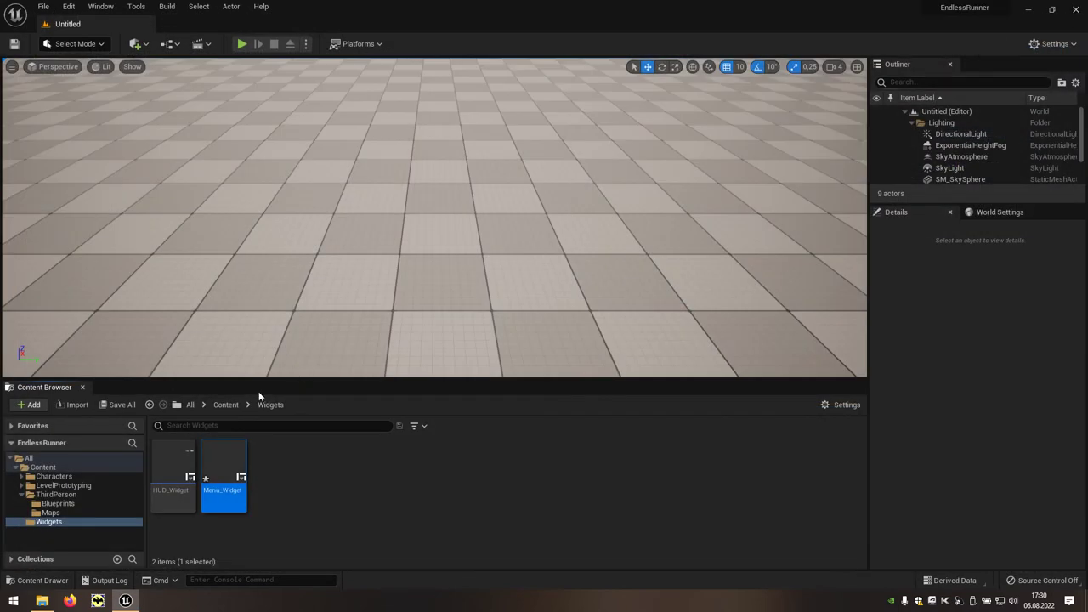
click(226, 406)
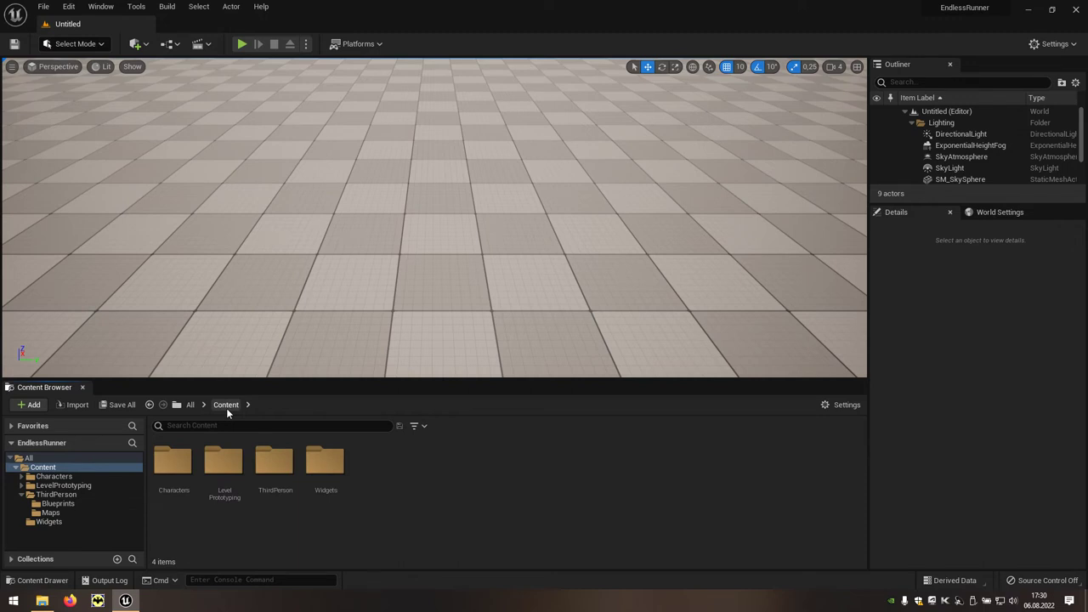
double_click(267, 502)
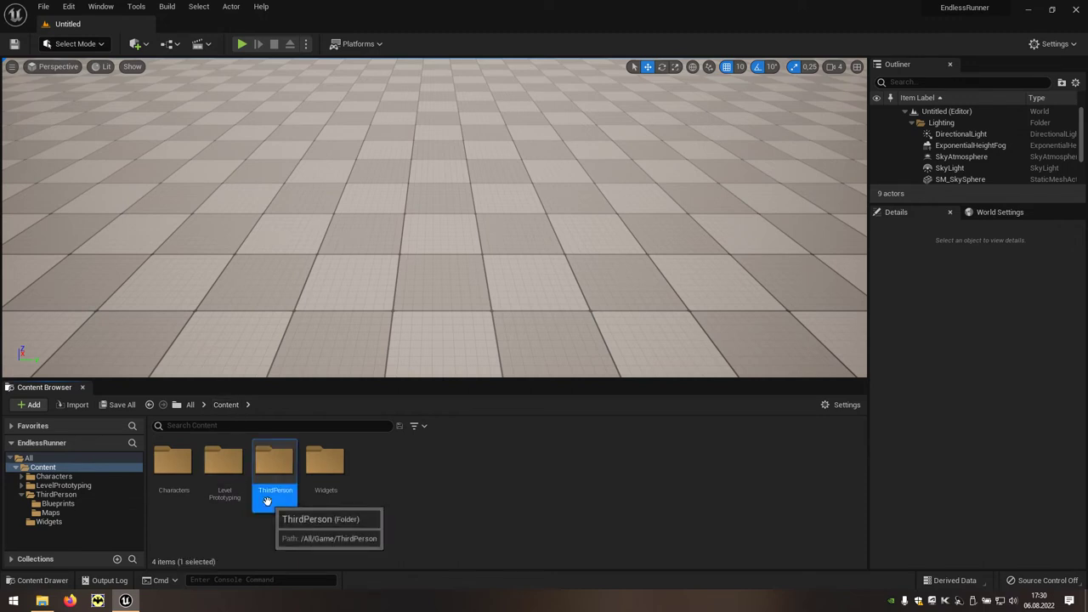
click(180, 500)
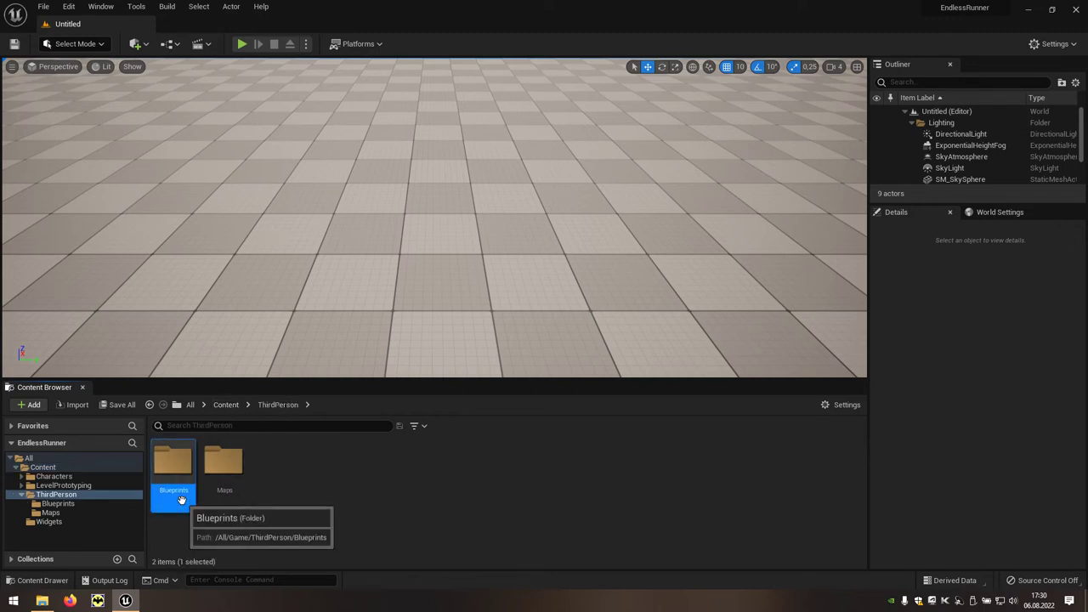
double_click(180, 500)
click(234, 497)
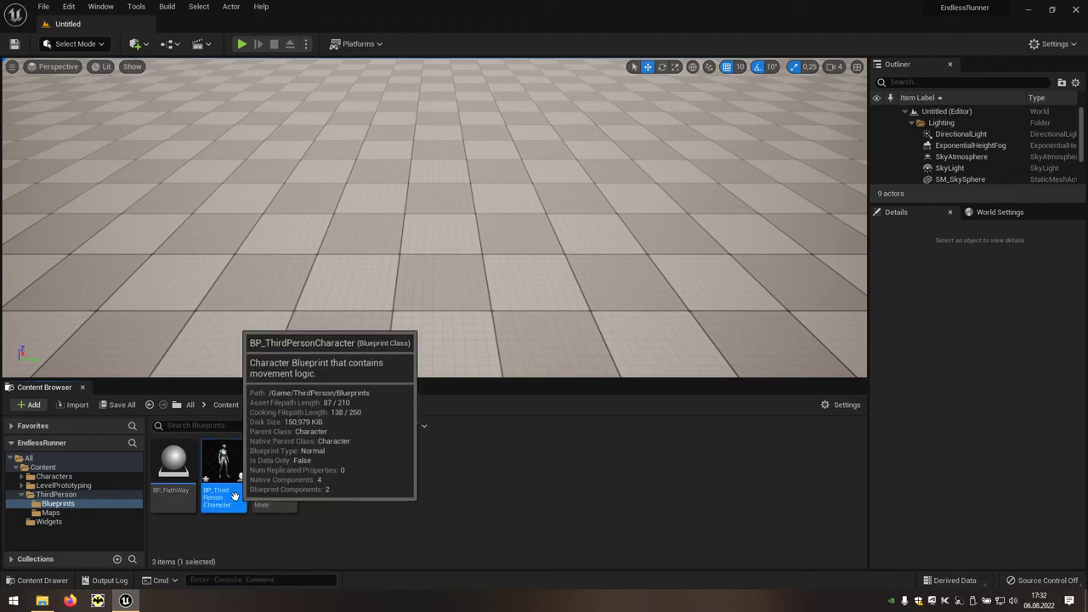
double_click(234, 497)
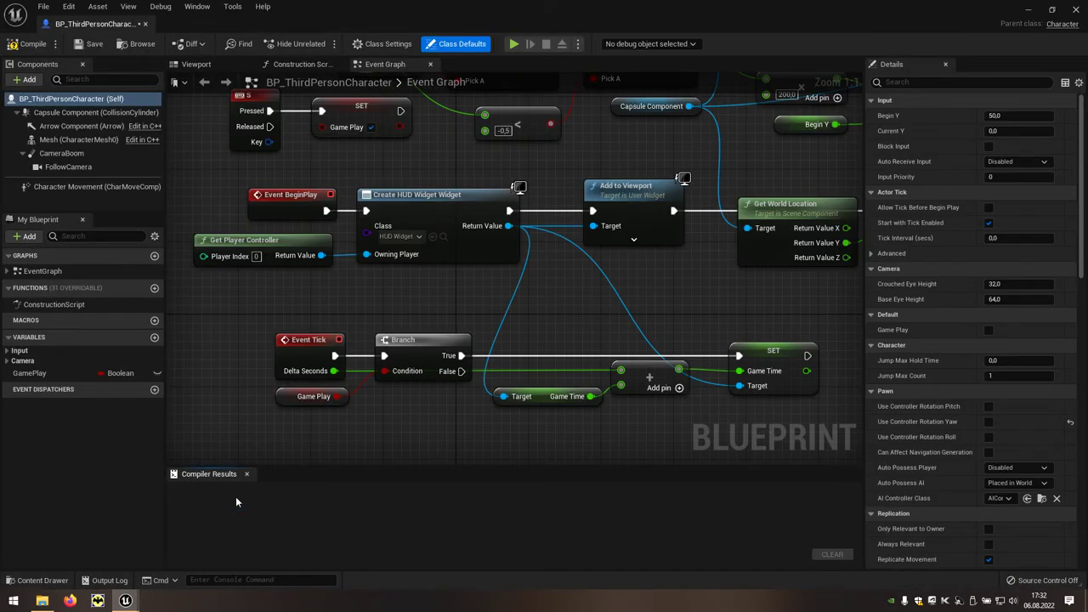
Add Q and Escape key events to the character's Event Graph
right_drag(358, 453, 407, 213)
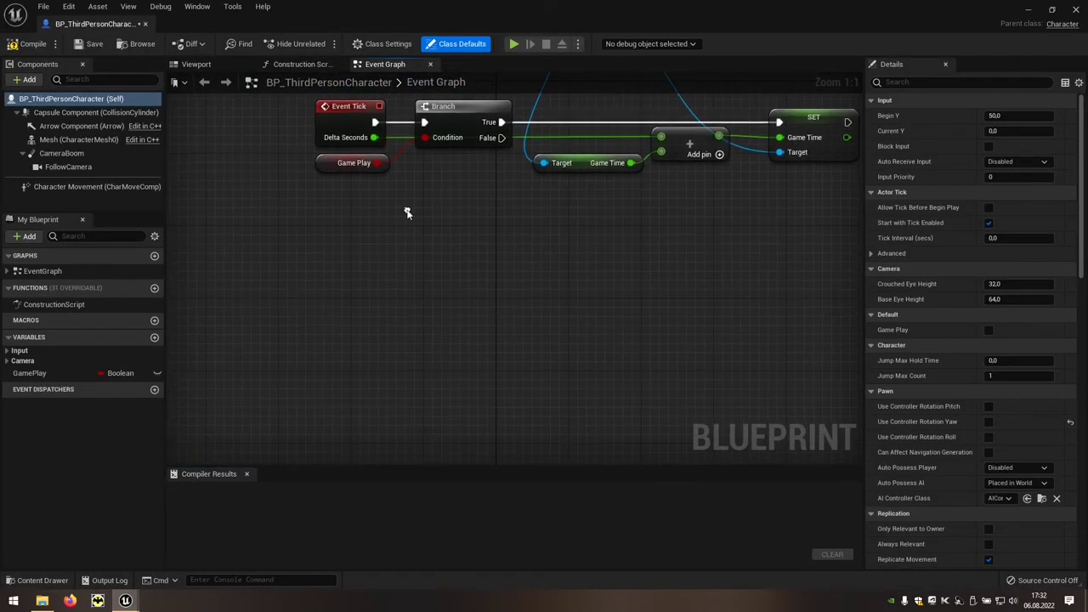
right_click(320, 278)
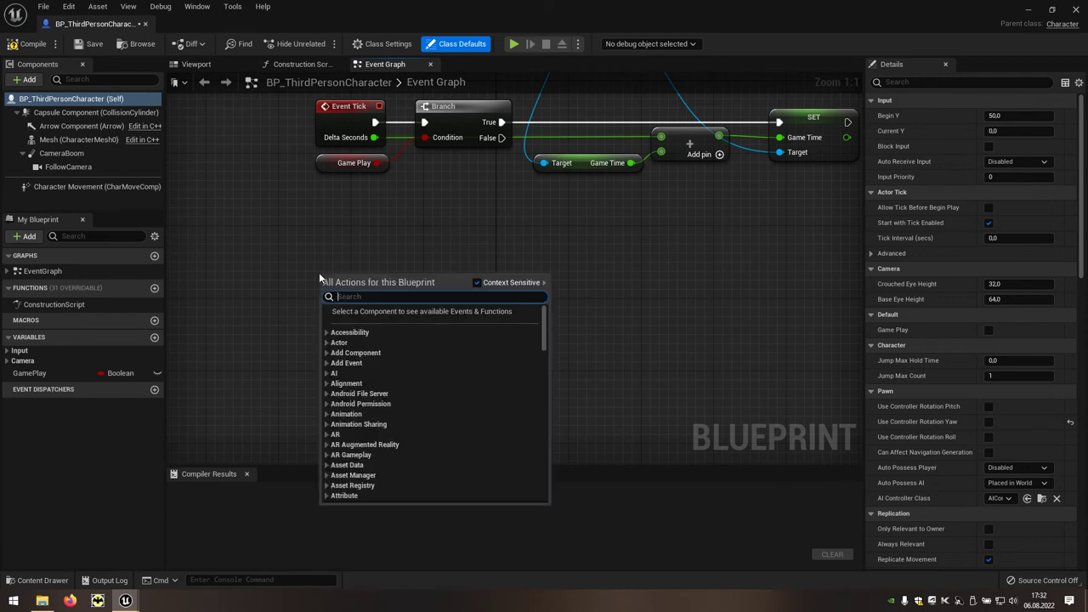
text(q key)
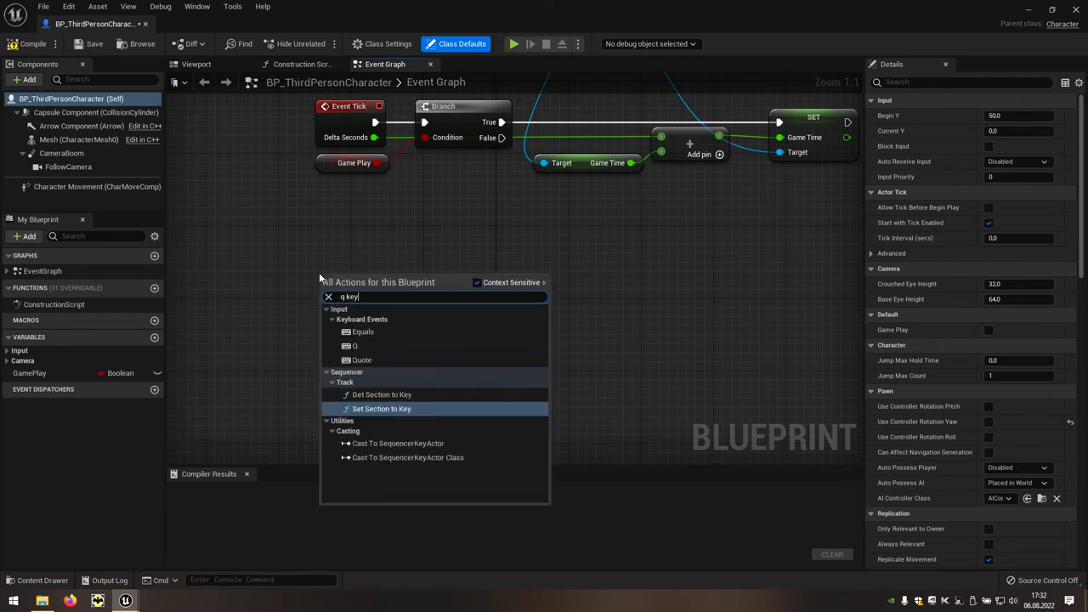
click(355, 346)
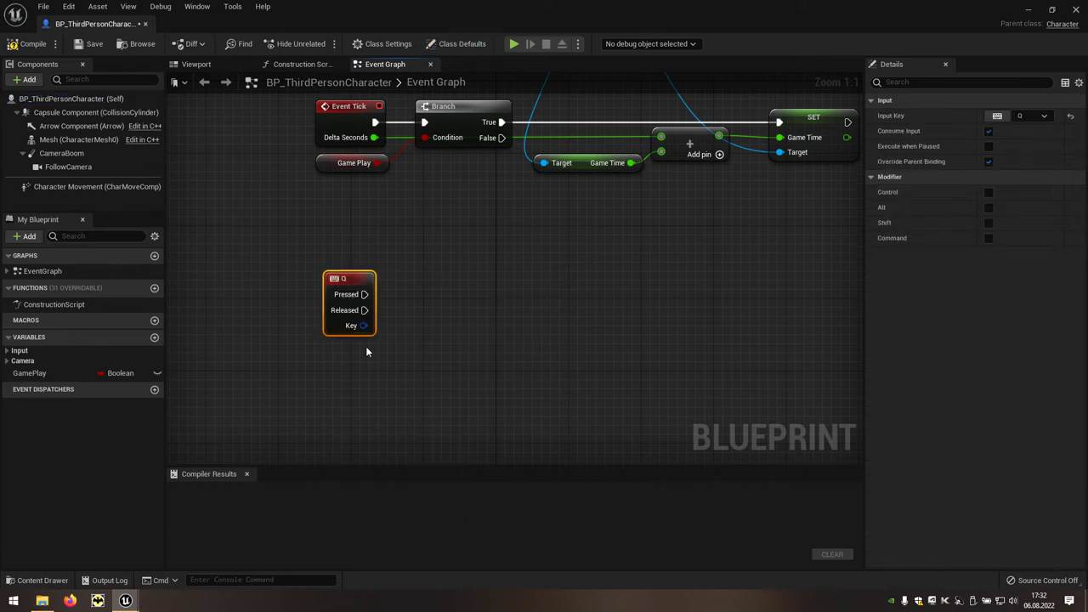
right_click(337, 365)
text(e)
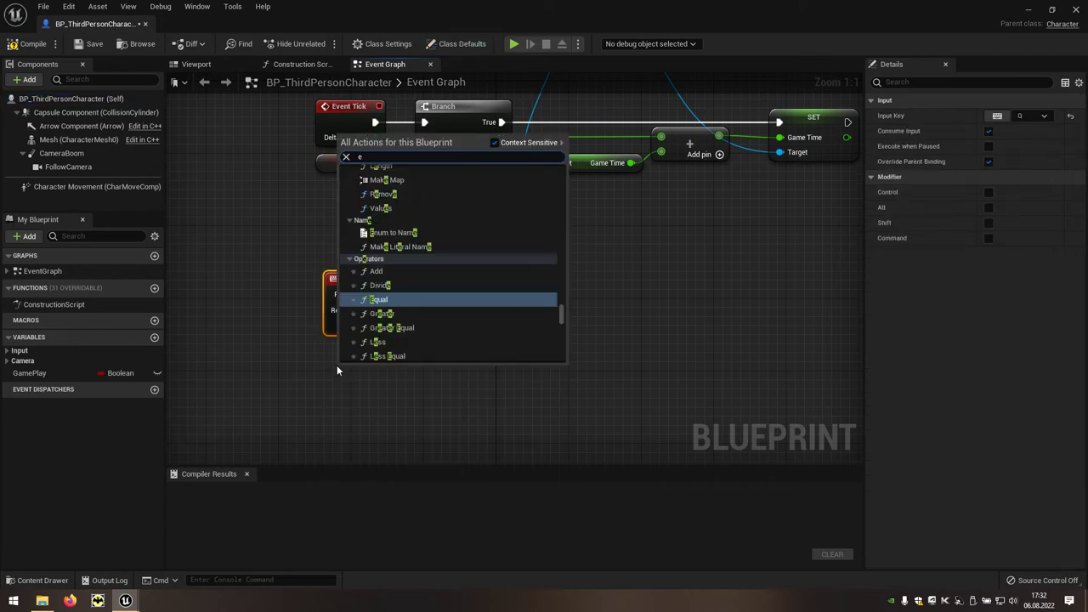
text(sca)
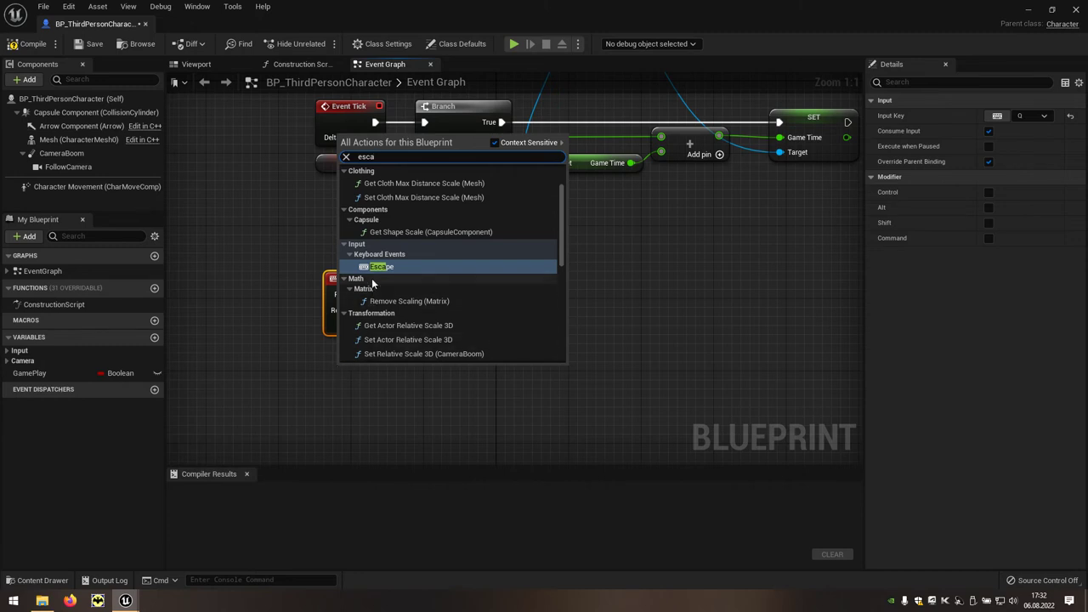
click(393, 270)
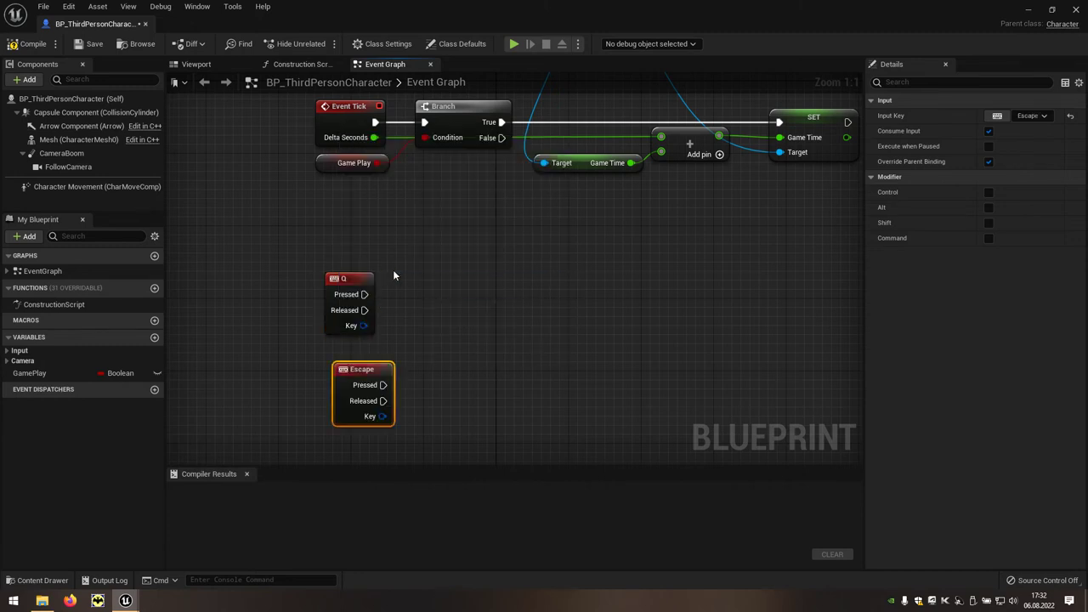
drag(368, 370, 350, 353)
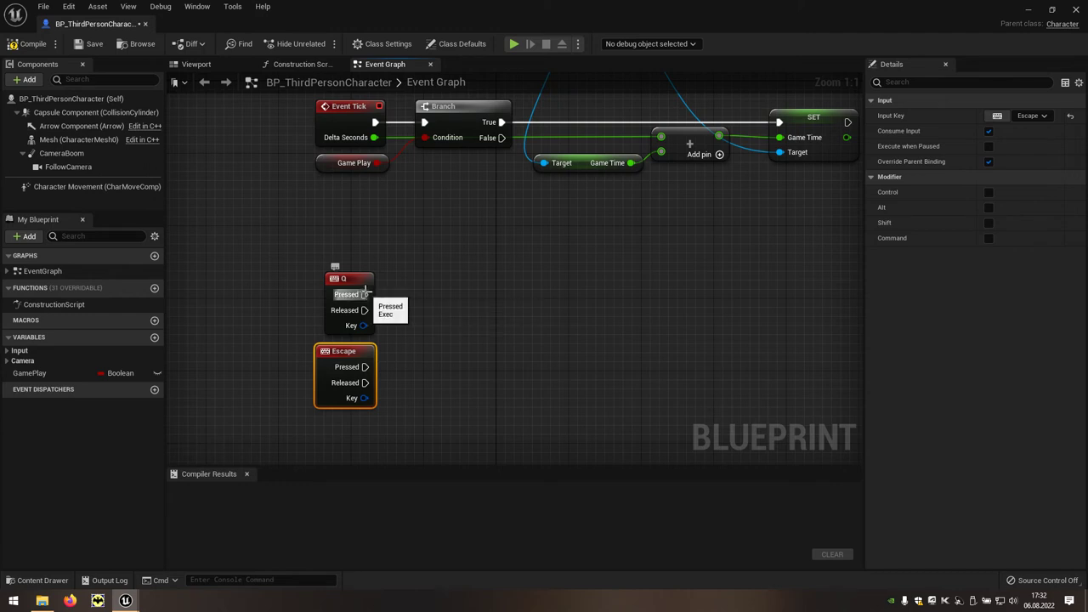
Connect the key presses to a new Do Once node
drag(364, 294, 443, 339)
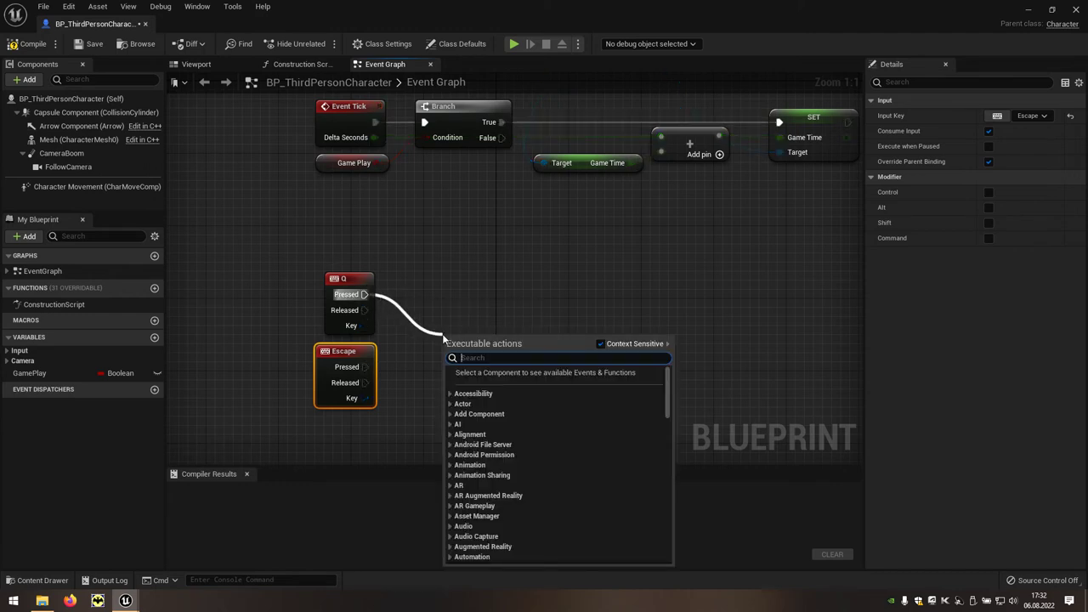
text(do)
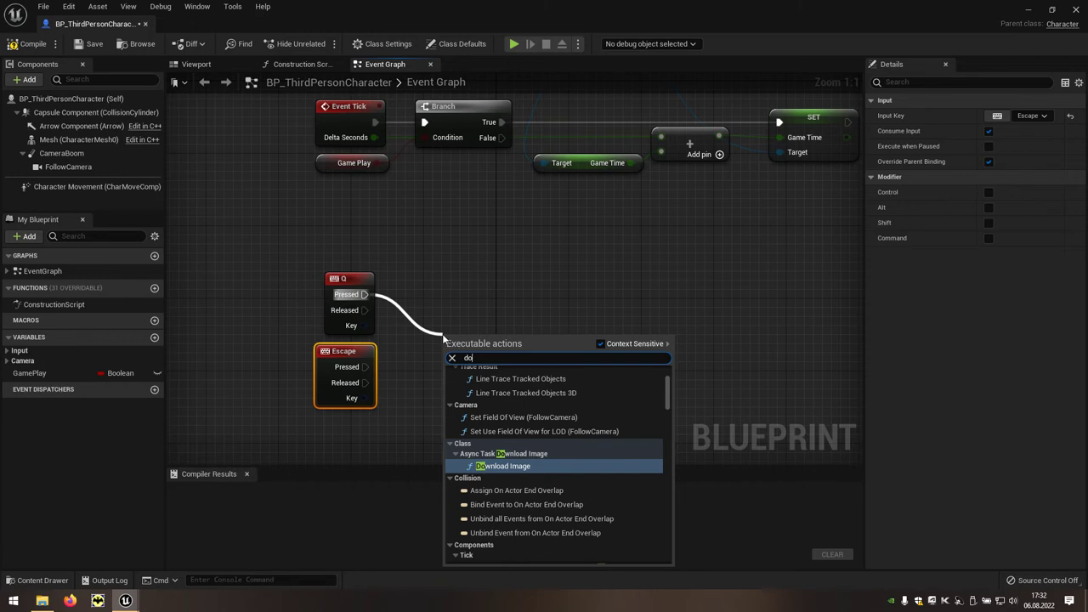
text(o)
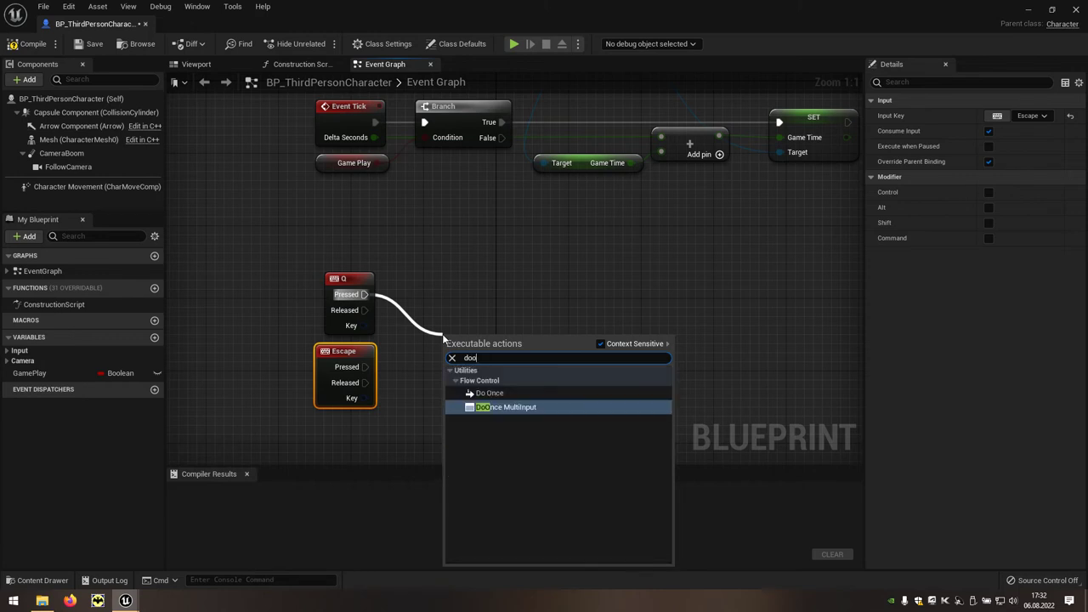
click(490, 393)
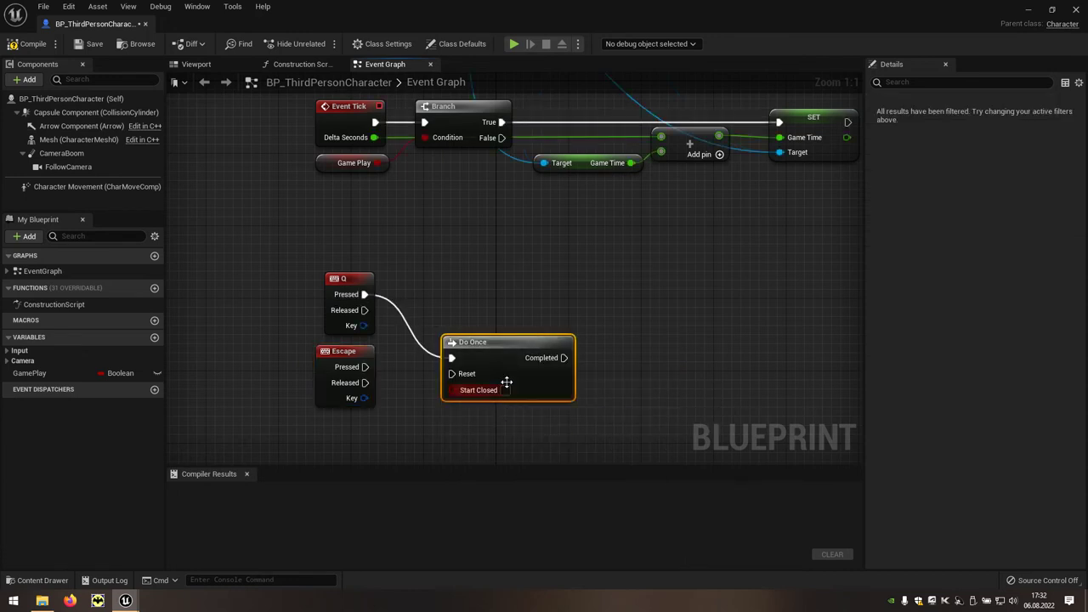
mouse_move(485, 348)
mouse_down()
mouse_move(477, 327)
mouse_move(365, 367)
mouse_up()
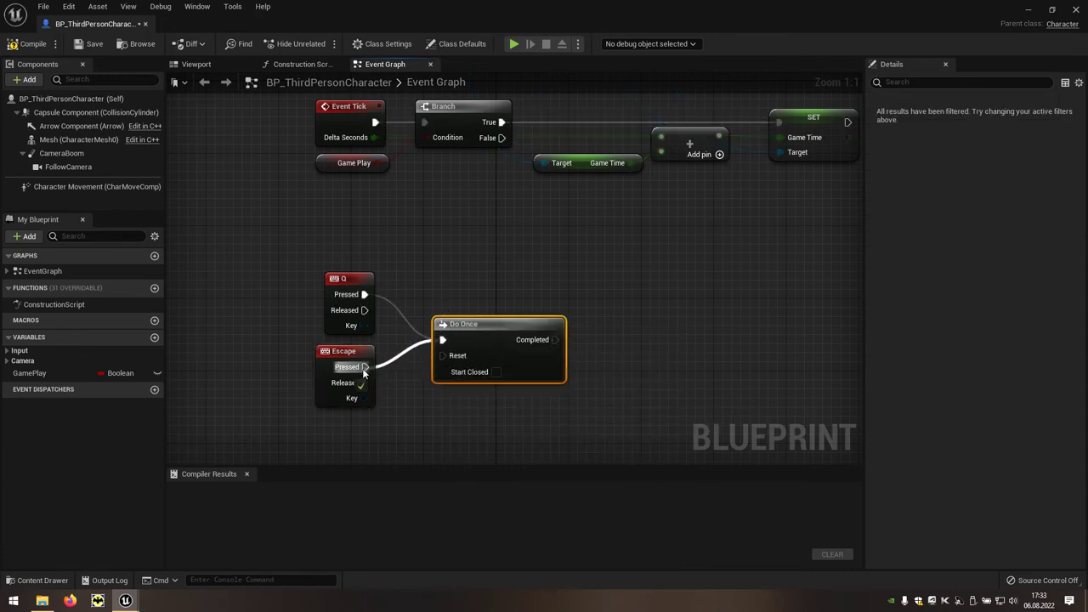
right_drag(517, 427, 442, 351)
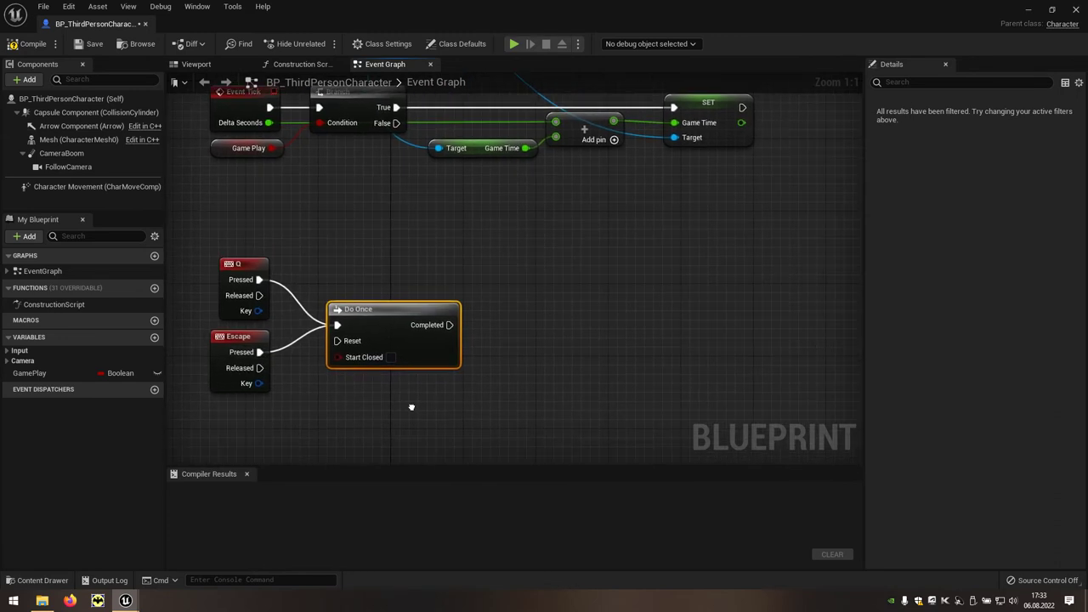
Add a Create Widget node after Do Once with Class set to Menu_Widget
drag(434, 323, 494, 329)
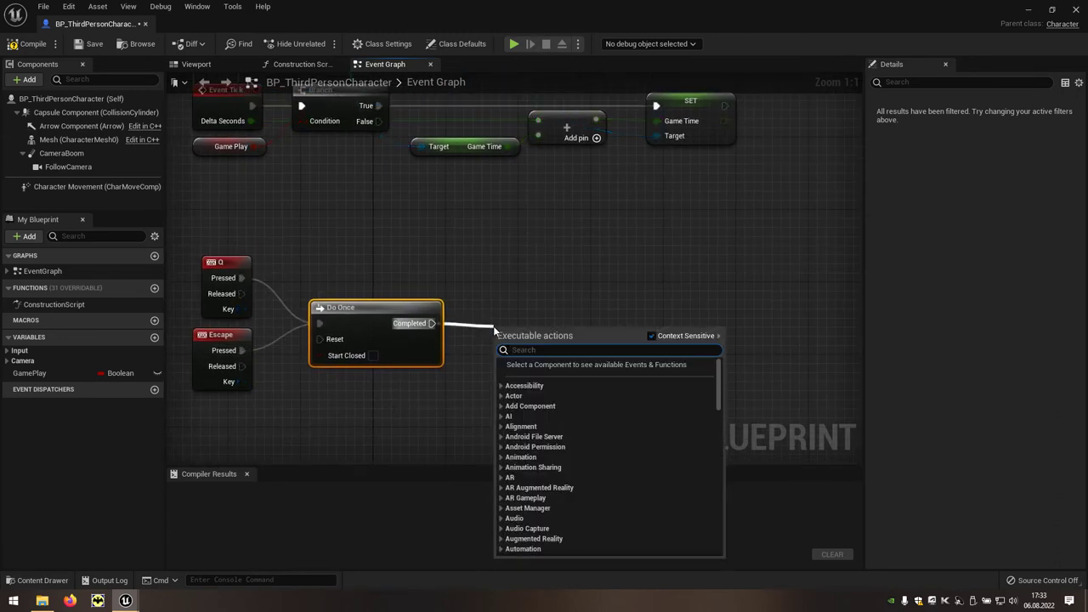
text(creat)
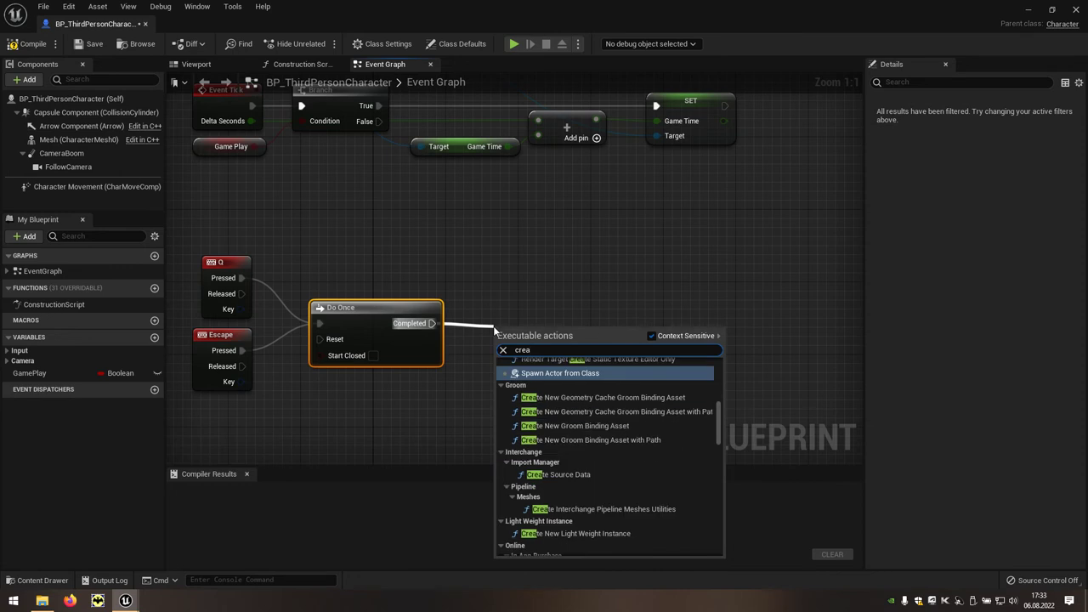
text(e wid)
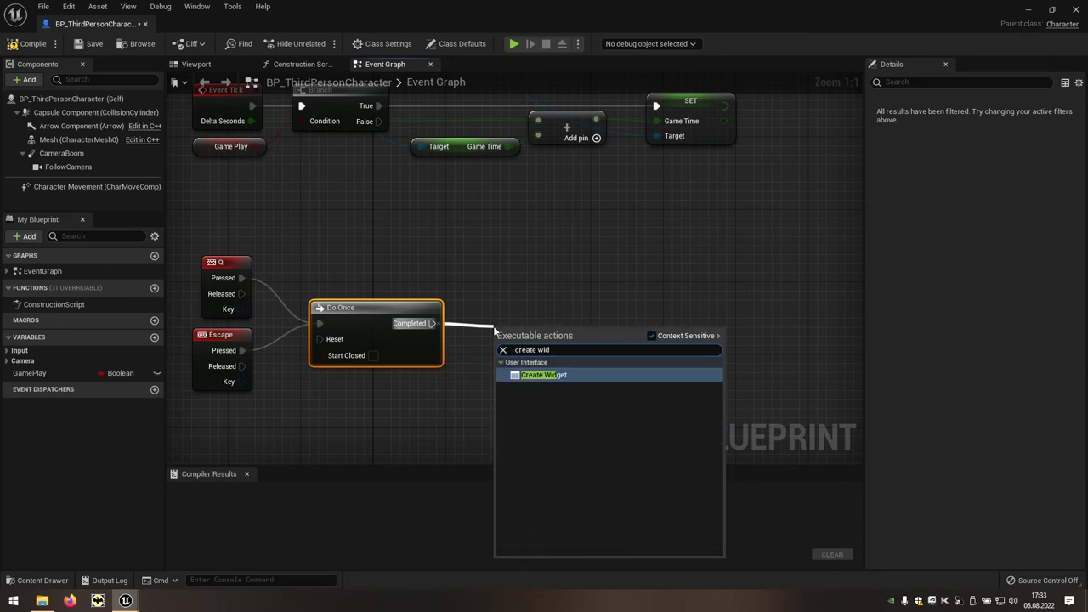
click(538, 374)
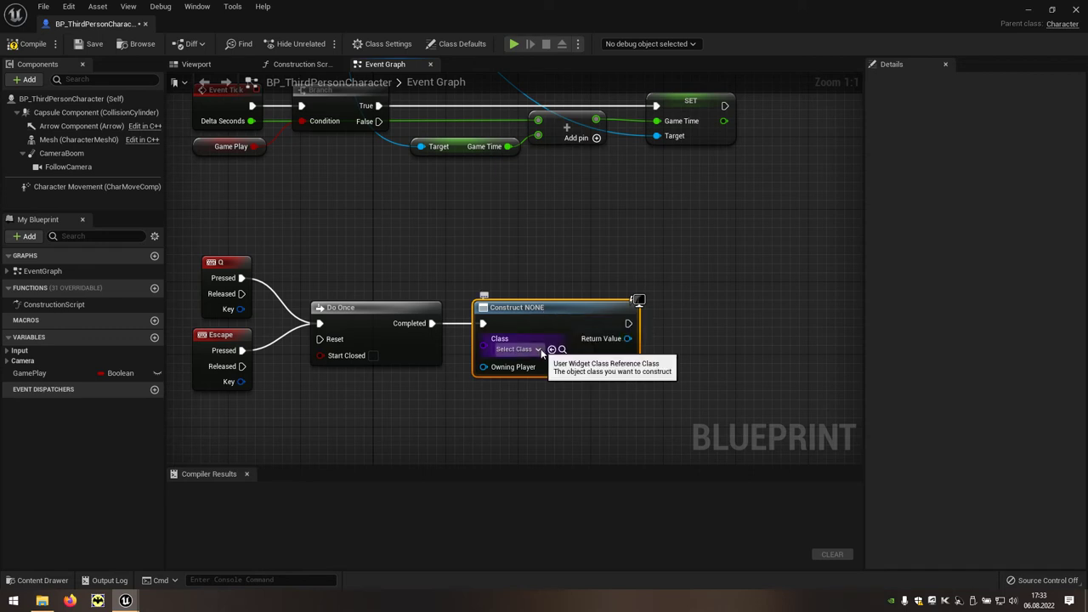
click(538, 349)
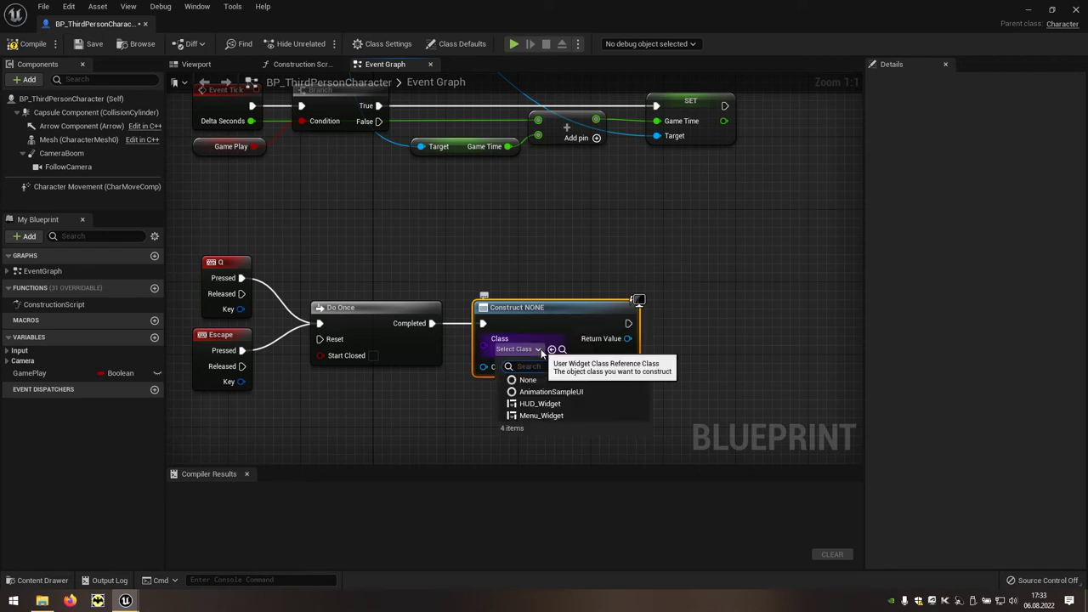
click(561, 416)
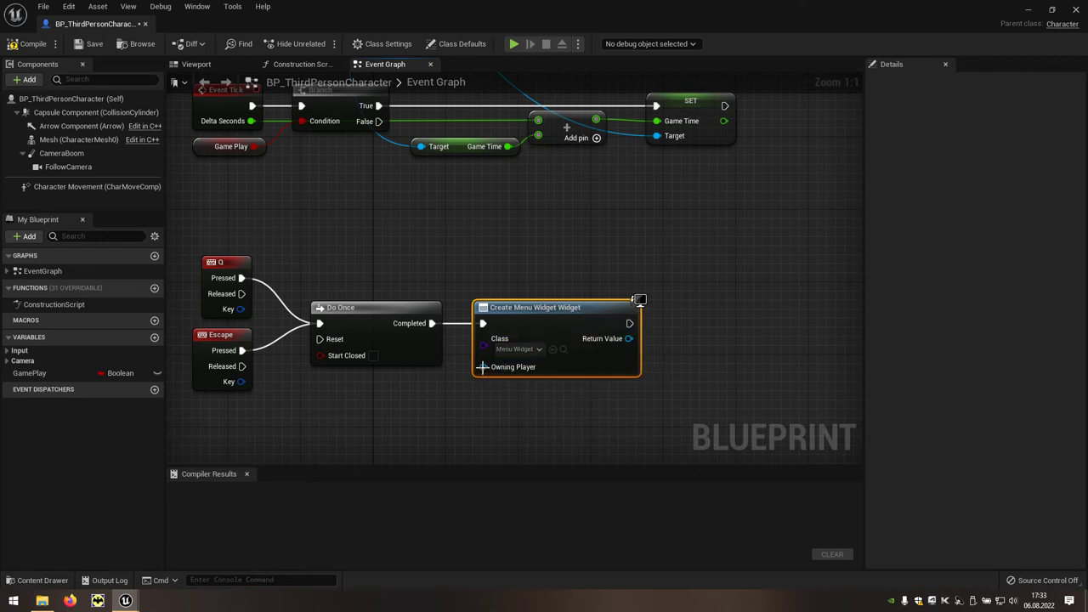
Connect Get Player Controller to the Create Widget node's Owning Player
drag(482, 367, 434, 392)
text(get)
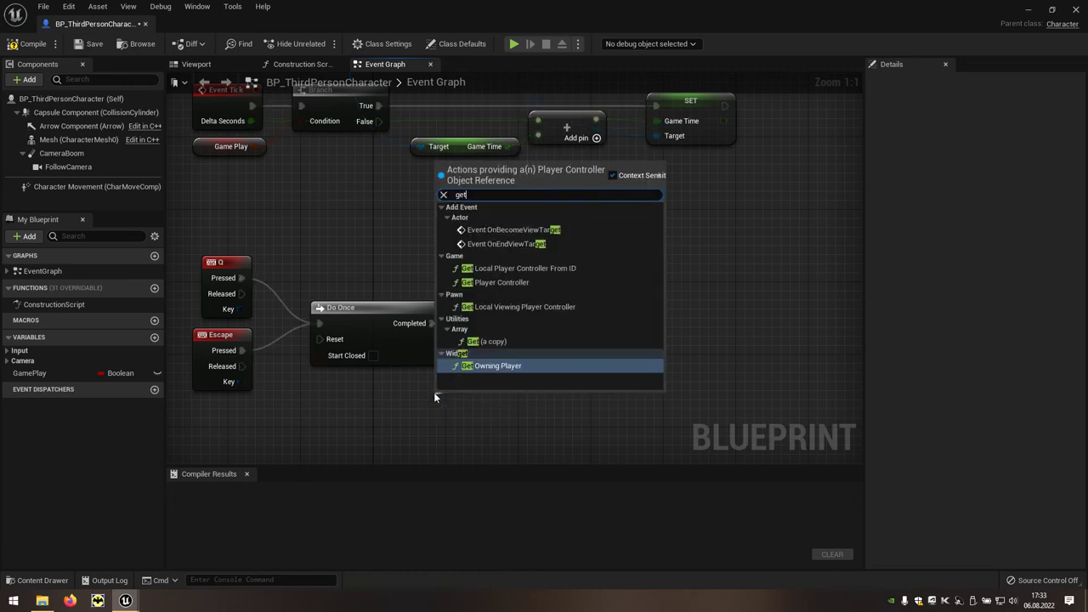
text(pl)
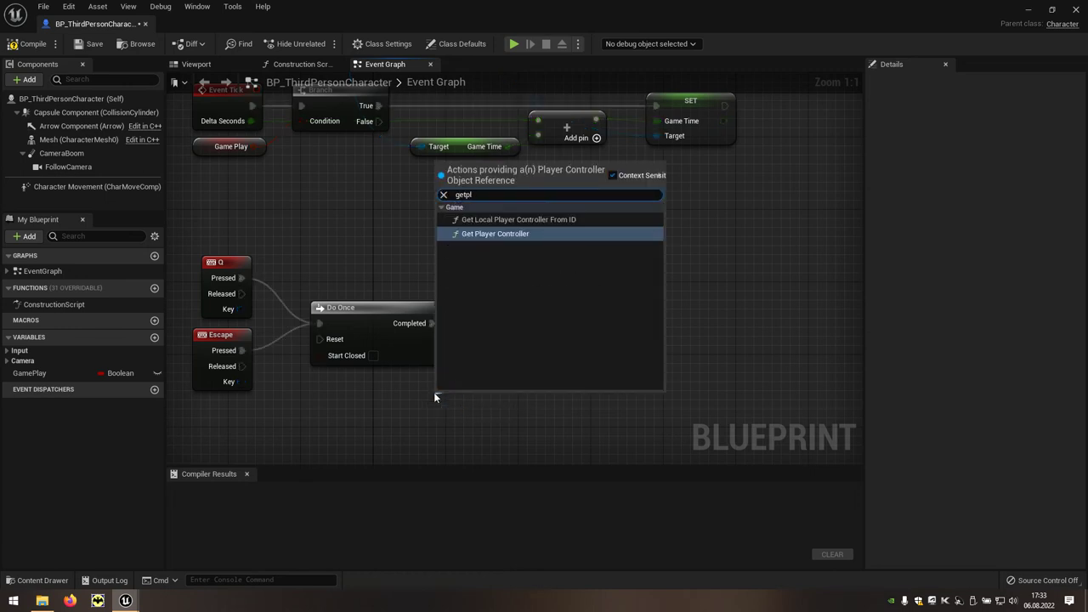
click(514, 234)
drag(500, 400, 364, 390)
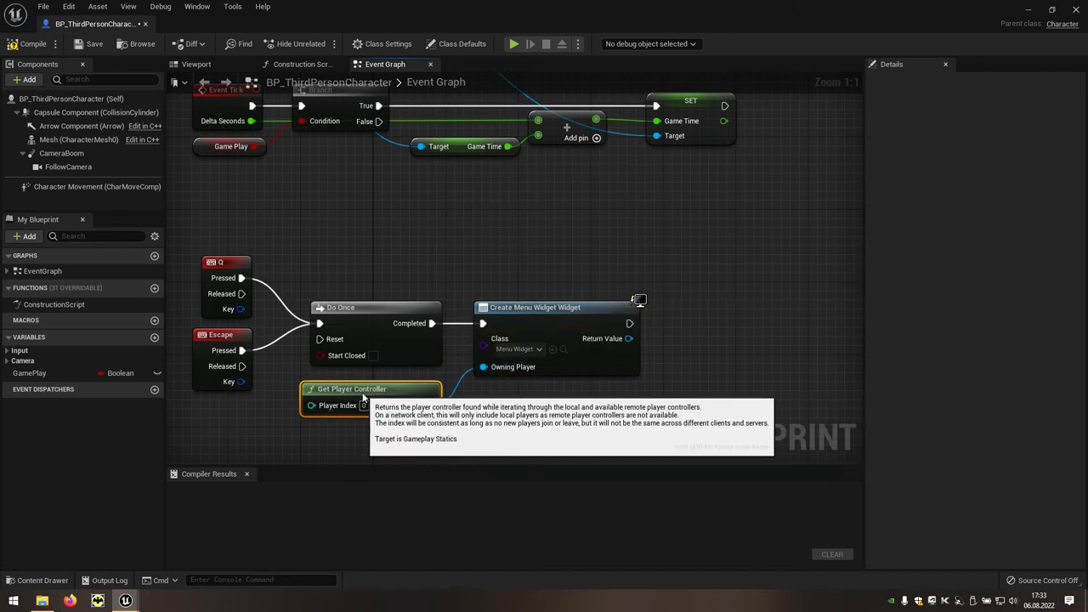
right_drag(592, 416, 470, 416)
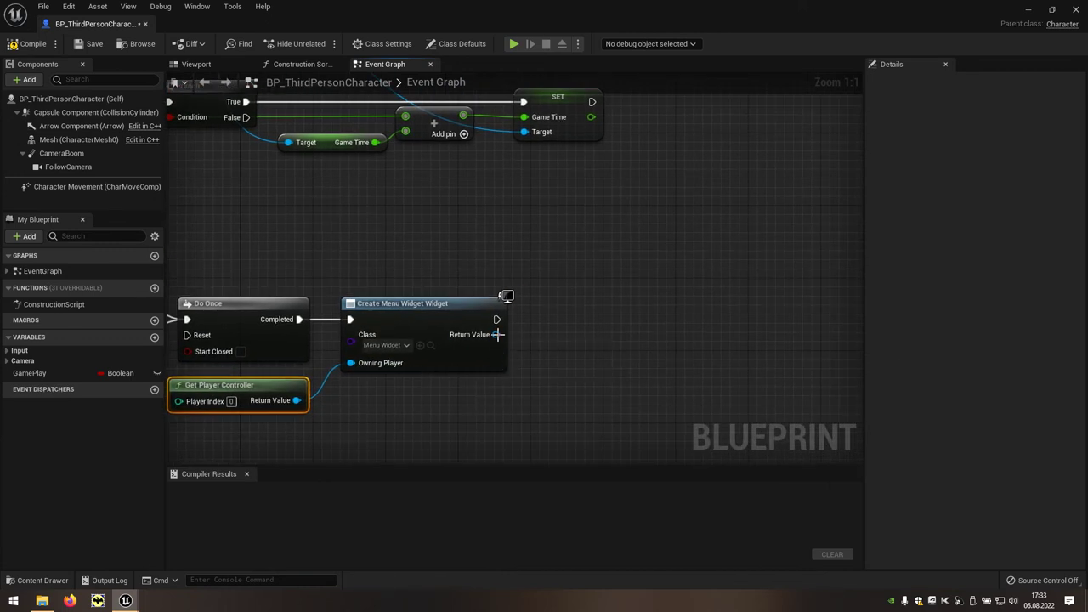
Add an Add to Viewport node targeting the created widget's Return Value
drag(497, 320, 554, 323)
text(a)
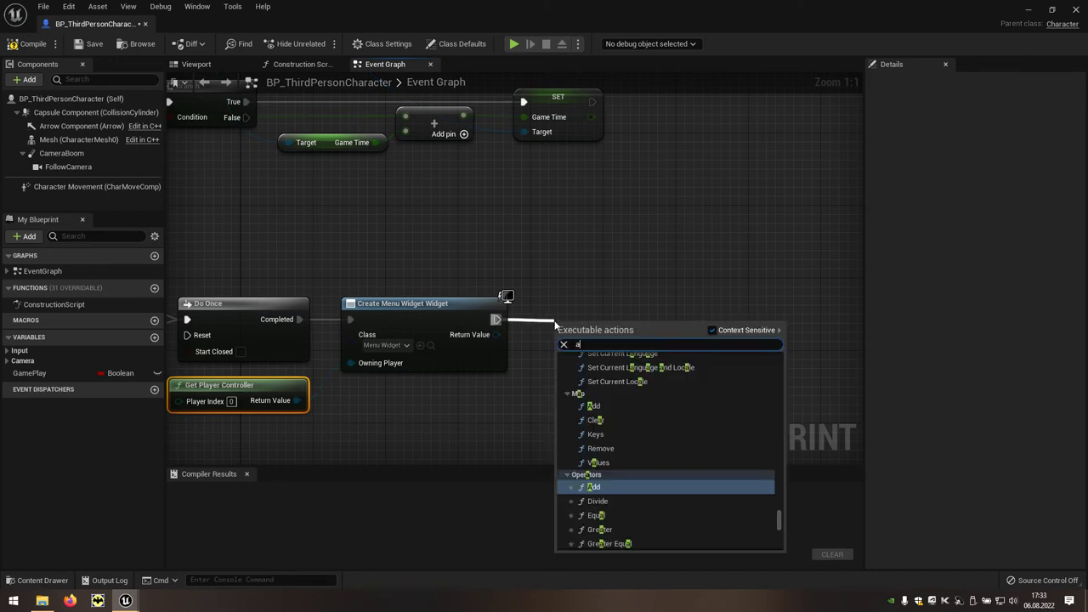
text(dd to)
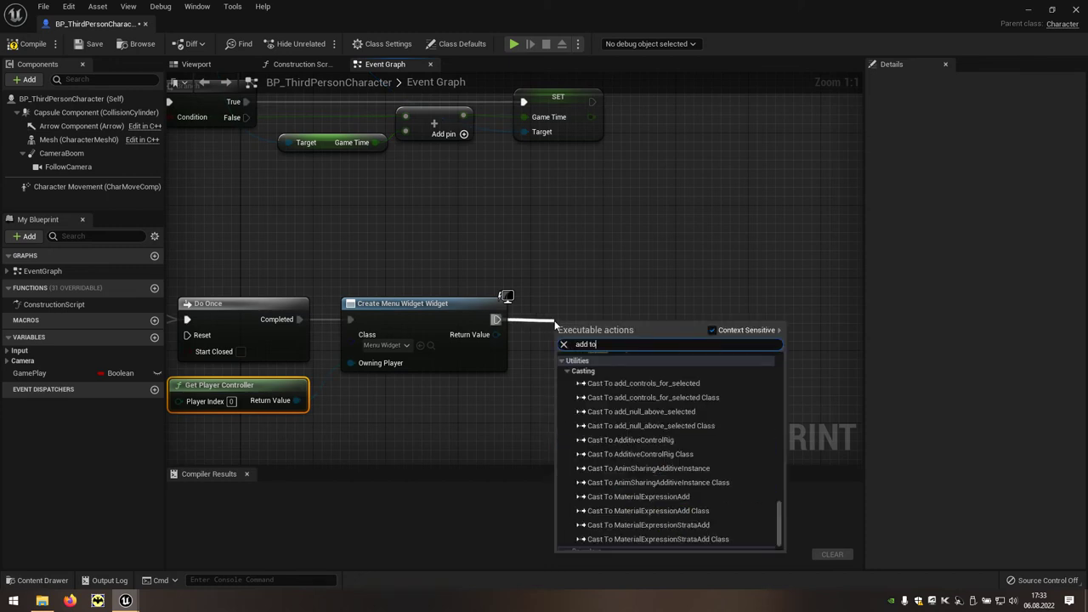
text( vi)
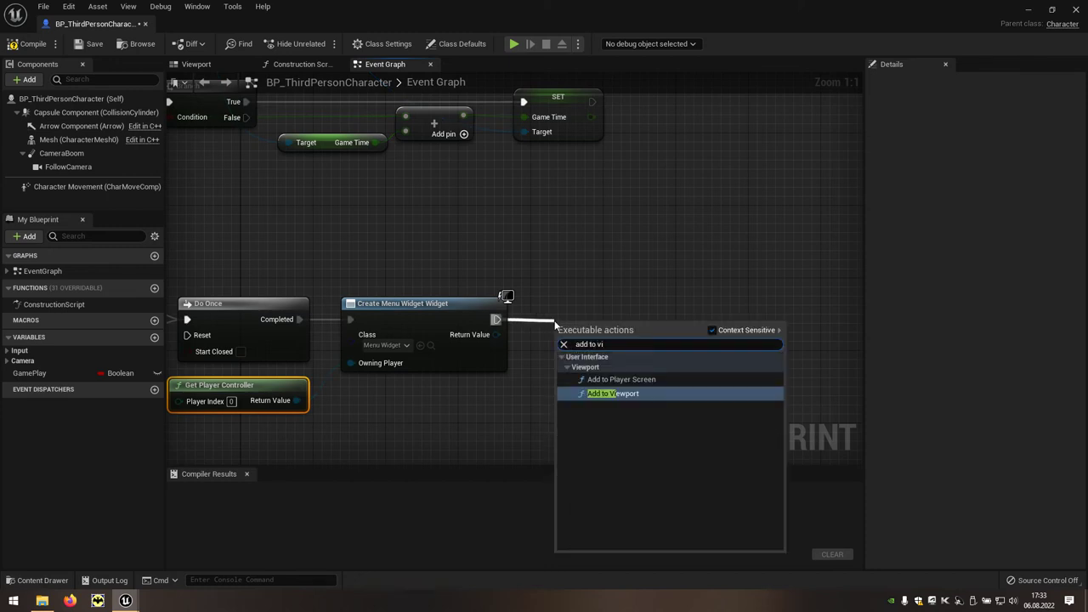
click(625, 393)
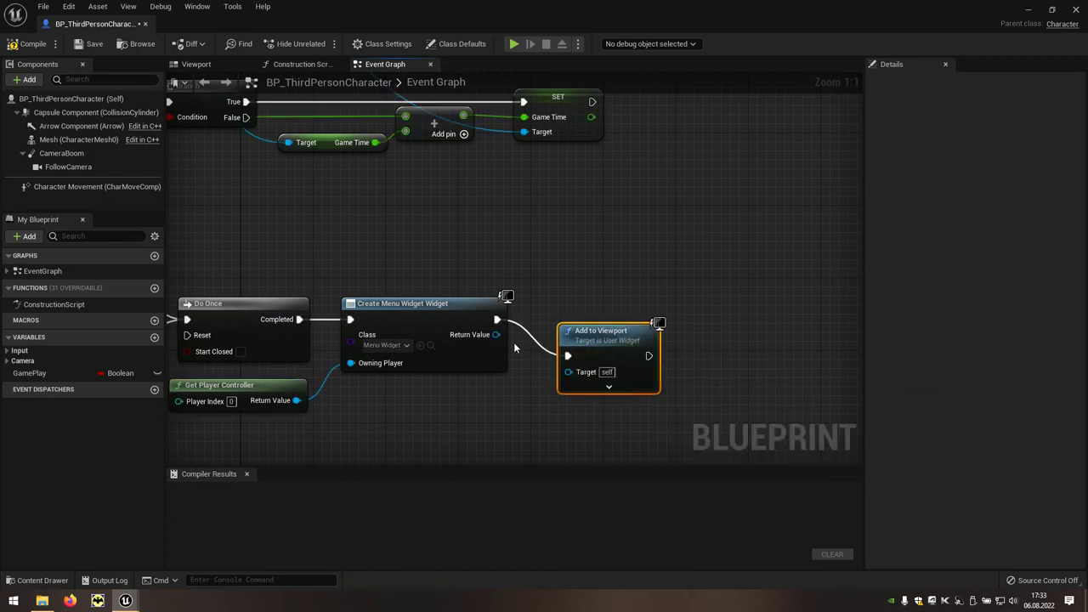
mouse_move(496, 335)
mouse_down()
mouse_move(568, 372)
mouse_move(588, 303)
mouse_up()
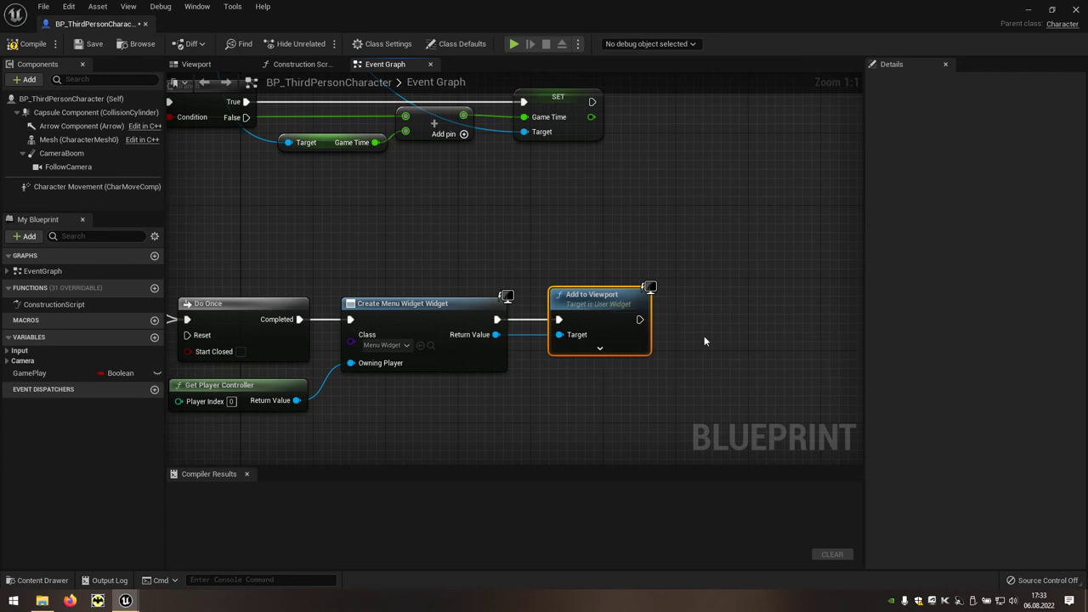
right_drag(704, 341, 557, 334)
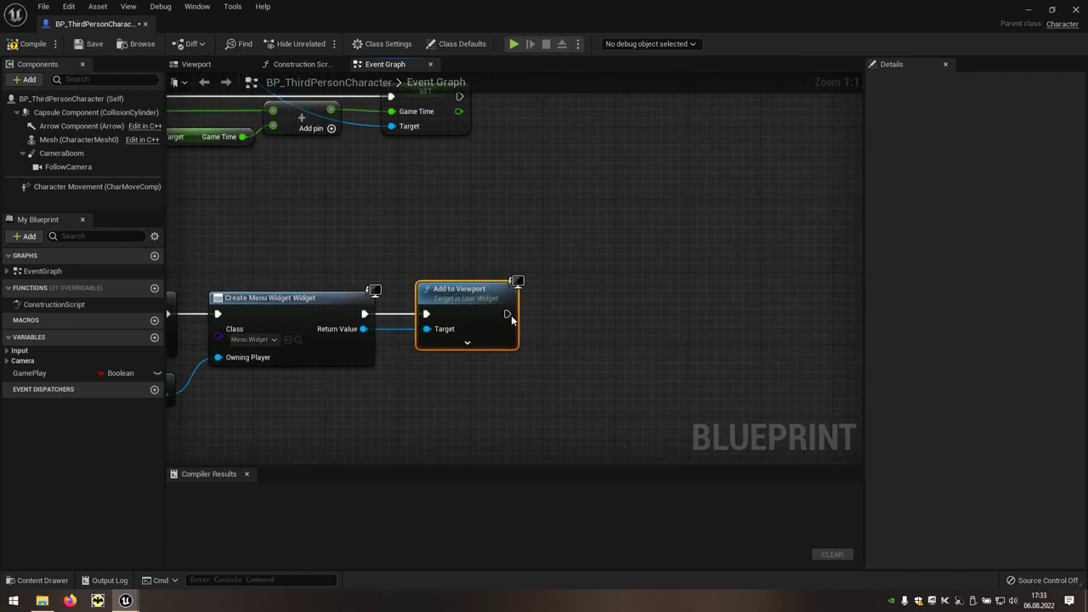
Add a Set Game Paused node with Paused checked after Add to Viewport
drag(509, 315, 572, 319)
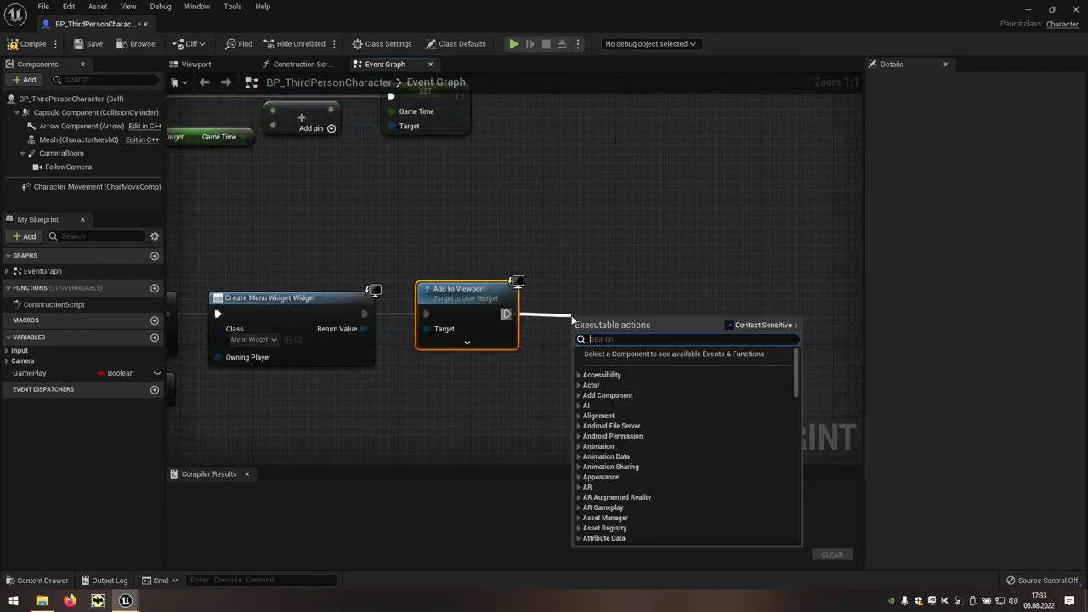
text(pause)
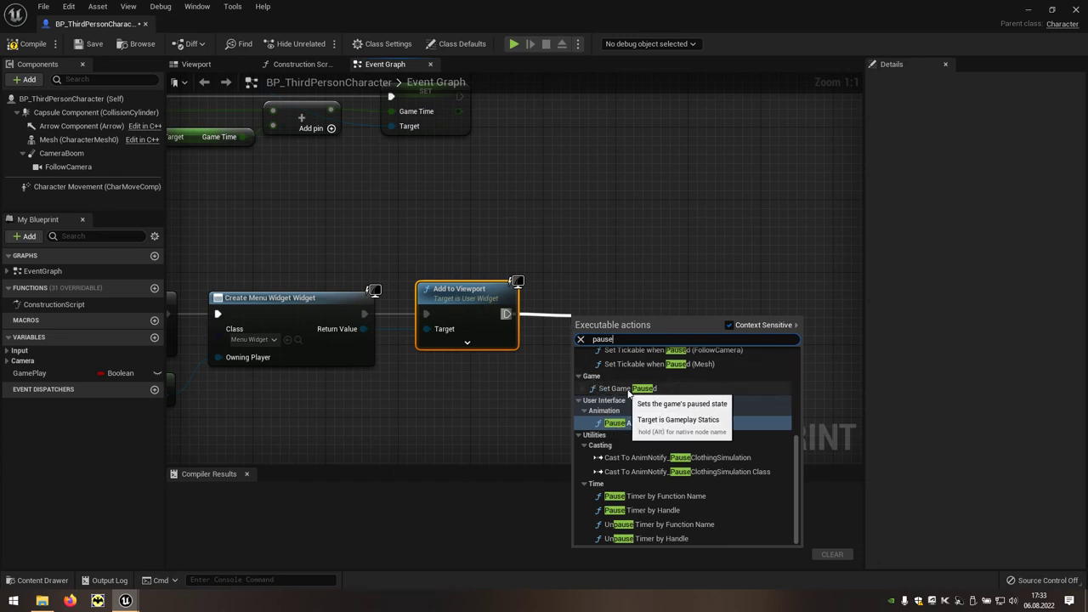
click(658, 389)
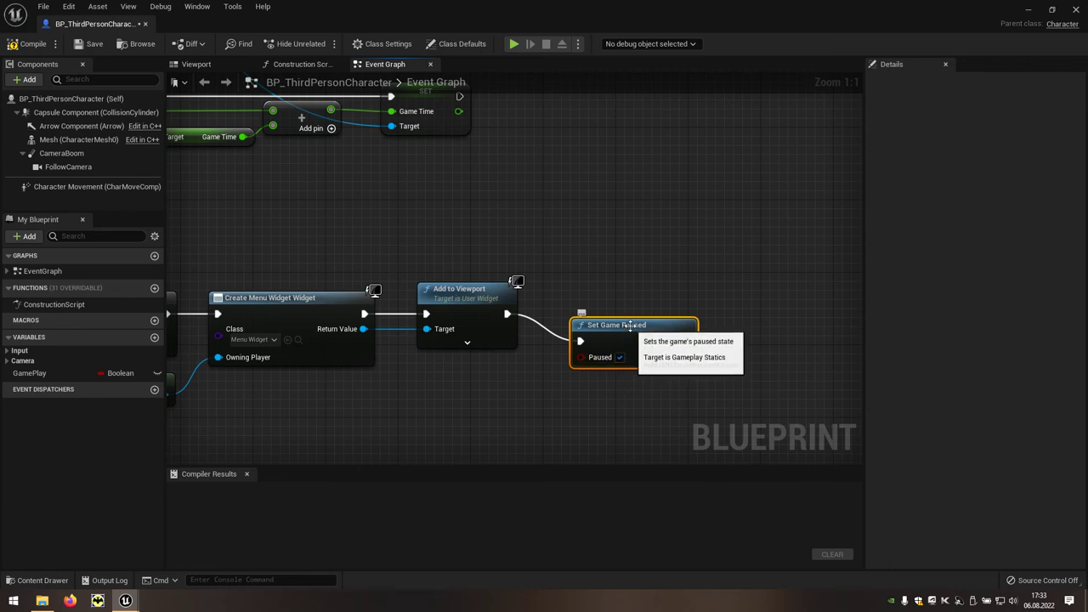
drag(627, 327, 621, 302)
right_drag(626, 375, 495, 363)
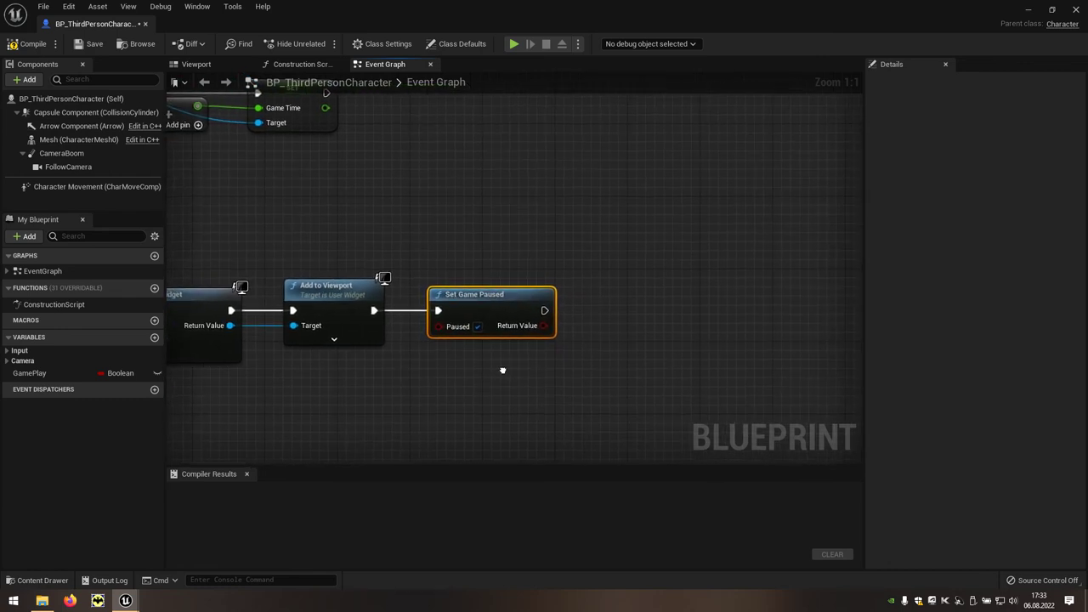
Add a Set Show Mouse Cursor node after Set Game Paused, searching all actions, and tick it
drag(538, 309, 611, 307)
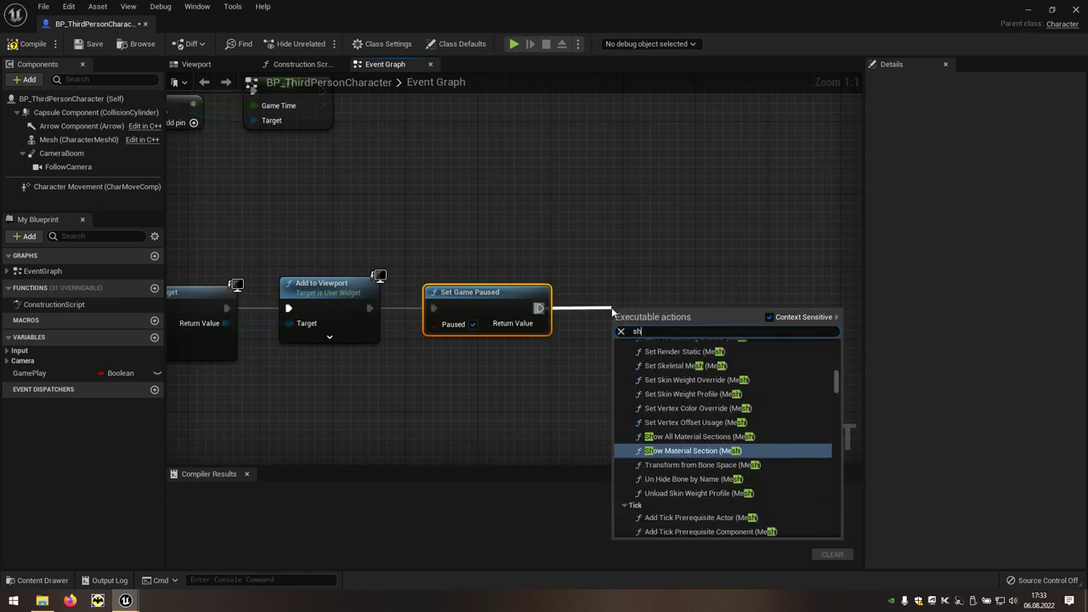
text(show mouse)
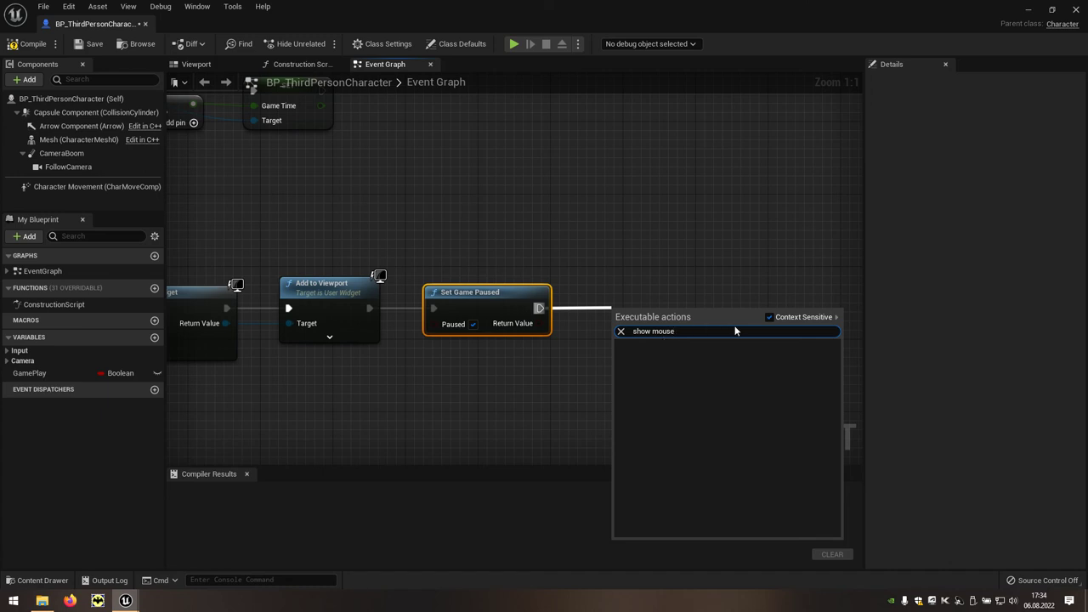
click(770, 318)
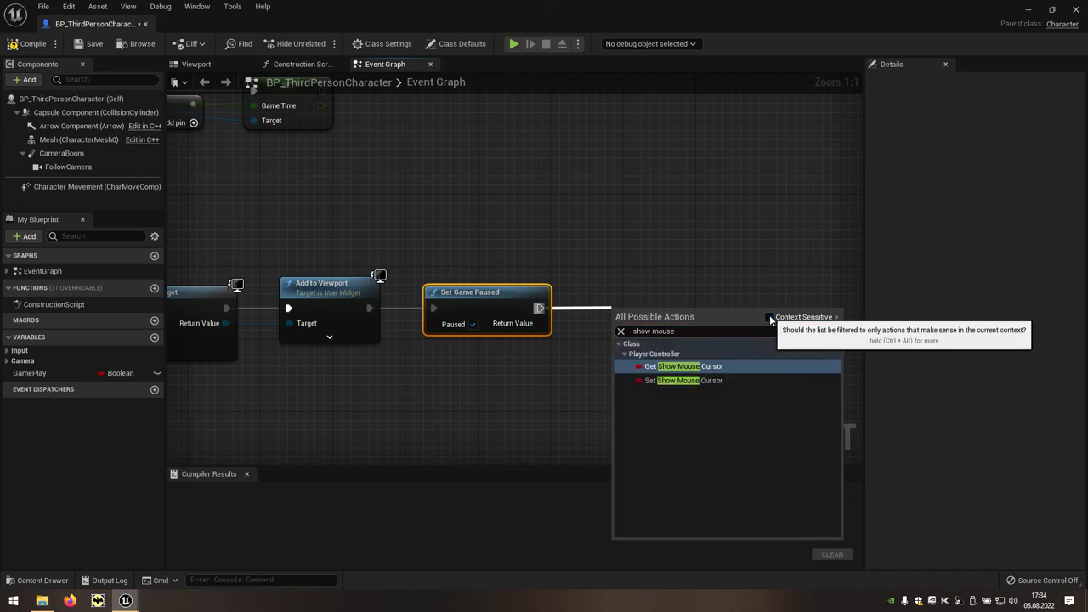
click(671, 381)
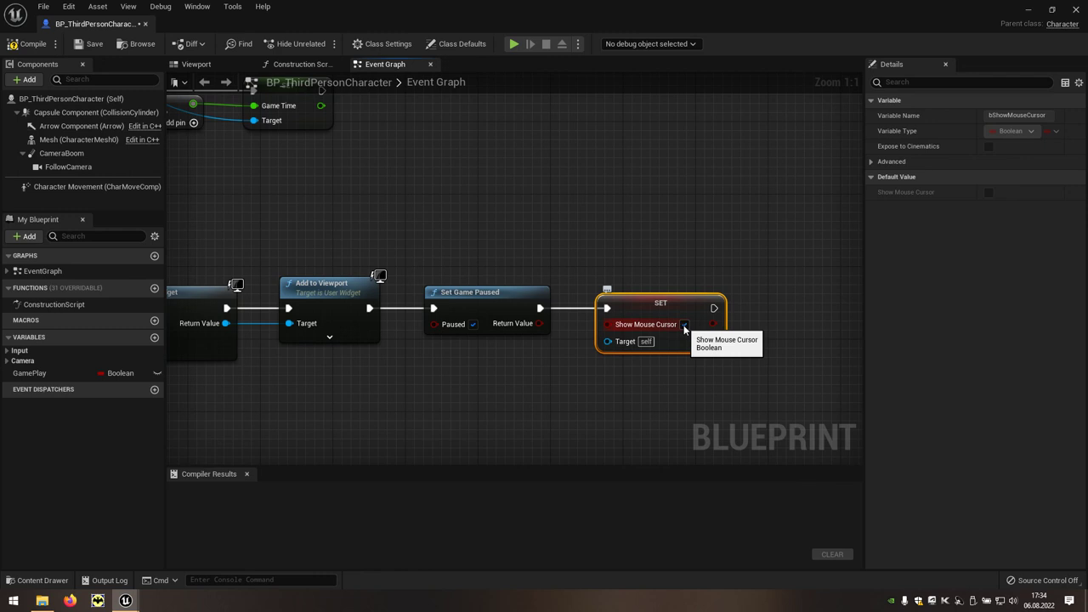
click(684, 325)
Connect Get Player Controller to the Set Show Mouse Cursor node's Target
right_drag(584, 391, 716, 353)
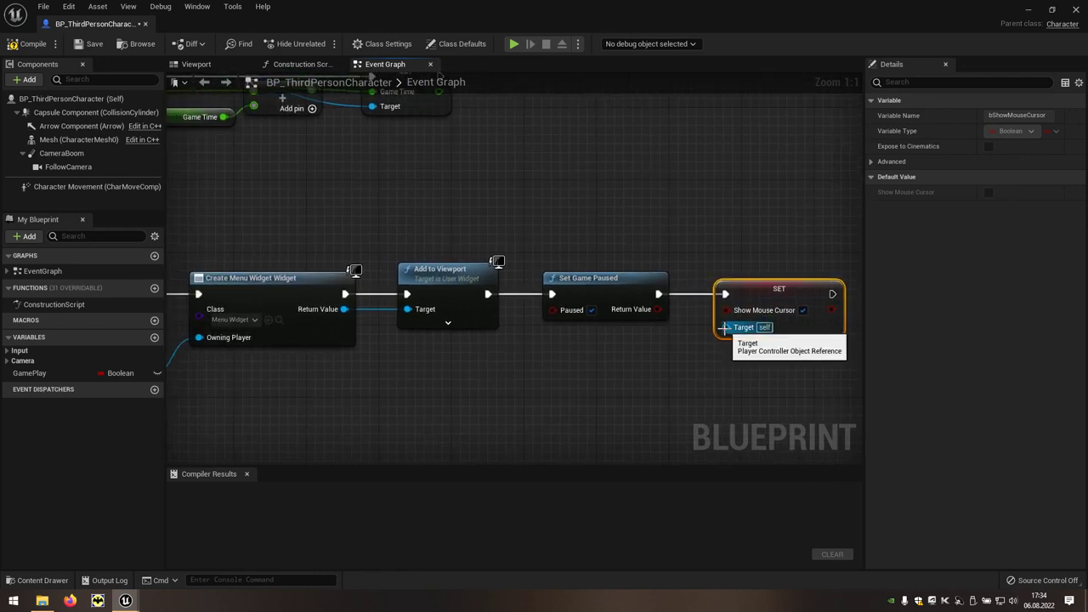
drag(723, 327, 306, 378)
right_drag(548, 389, 294, 383)
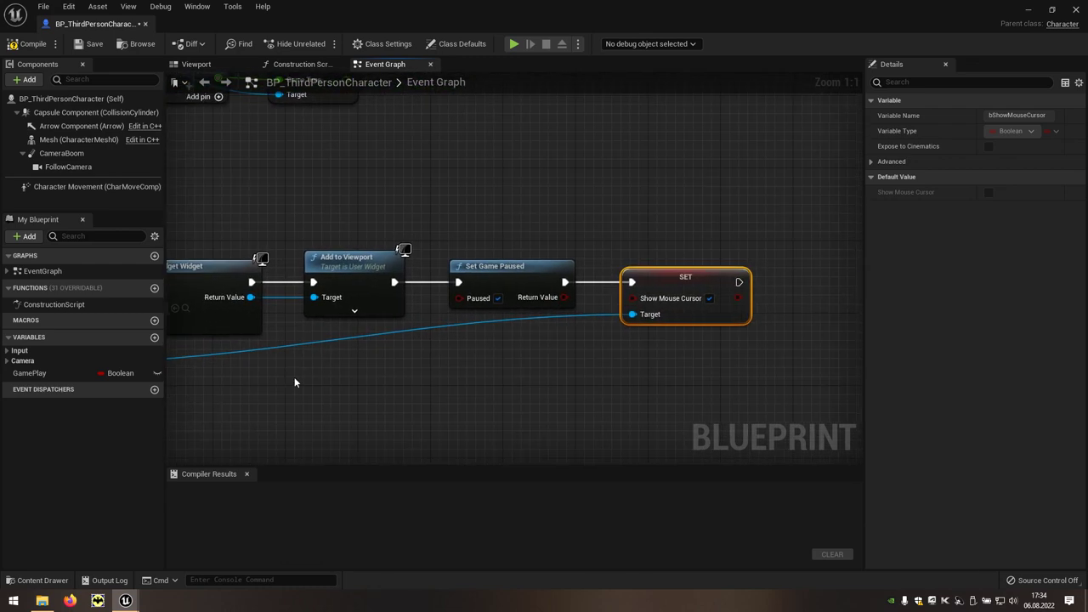
Close the blueprint editor, play the level, and test the menu's RESTART and then QUIT buttons
click(1073, 12)
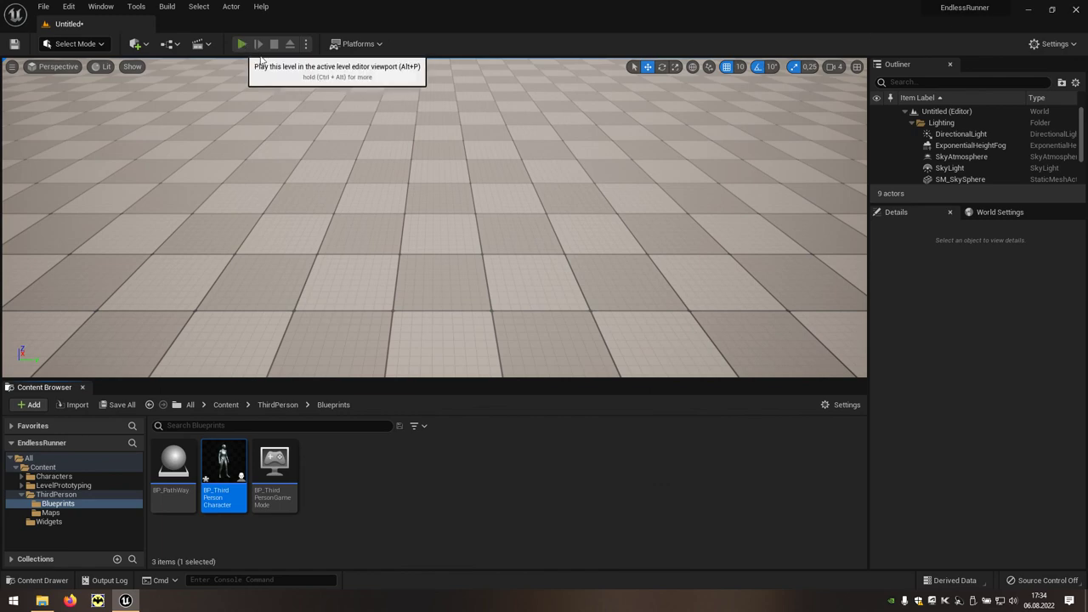
click(241, 44)
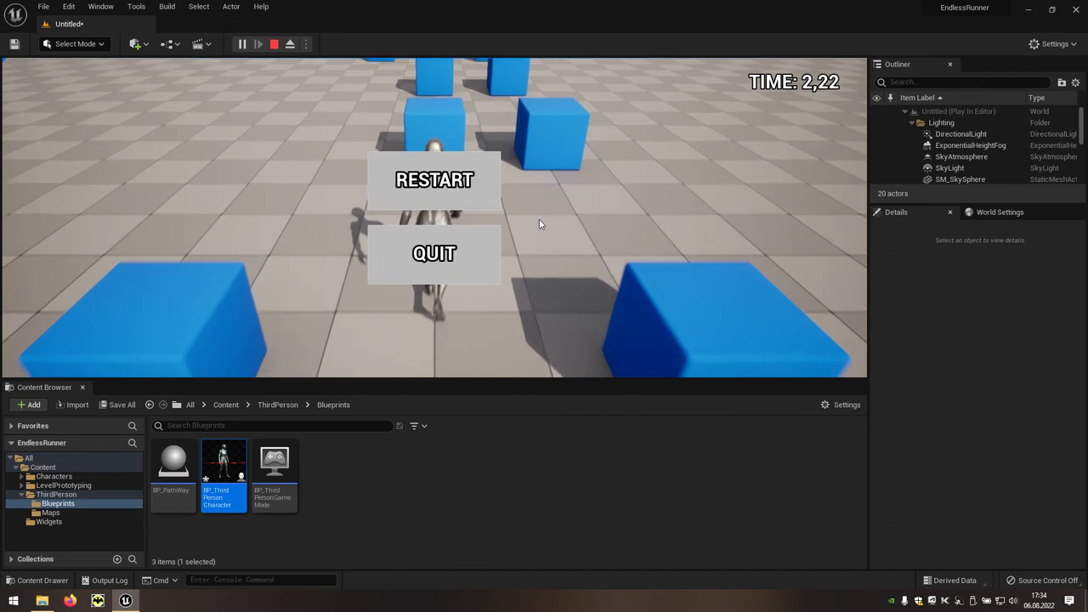
click(462, 181)
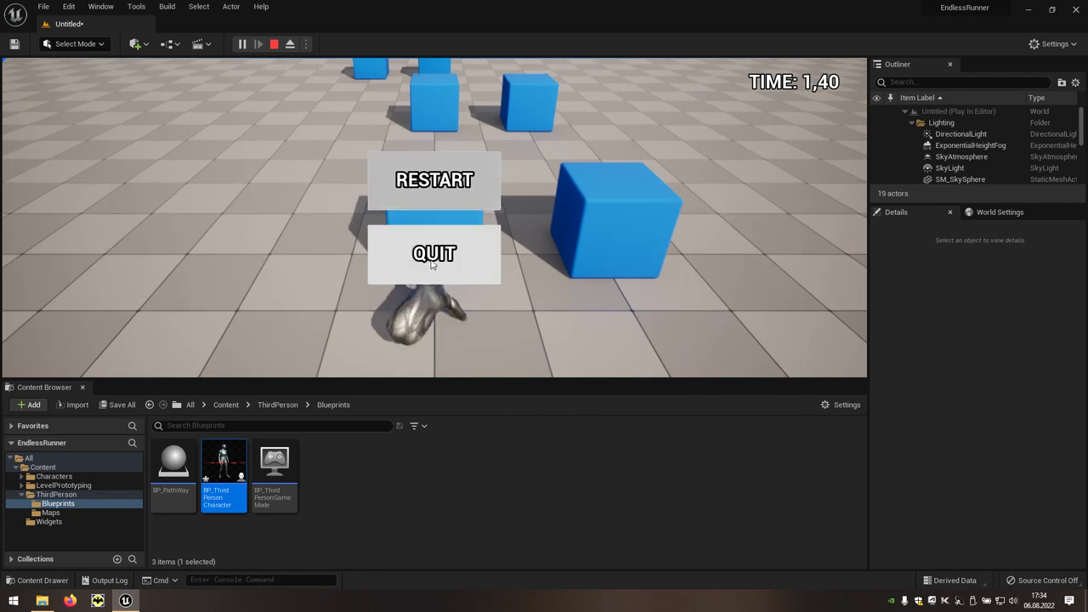
click(432, 265)
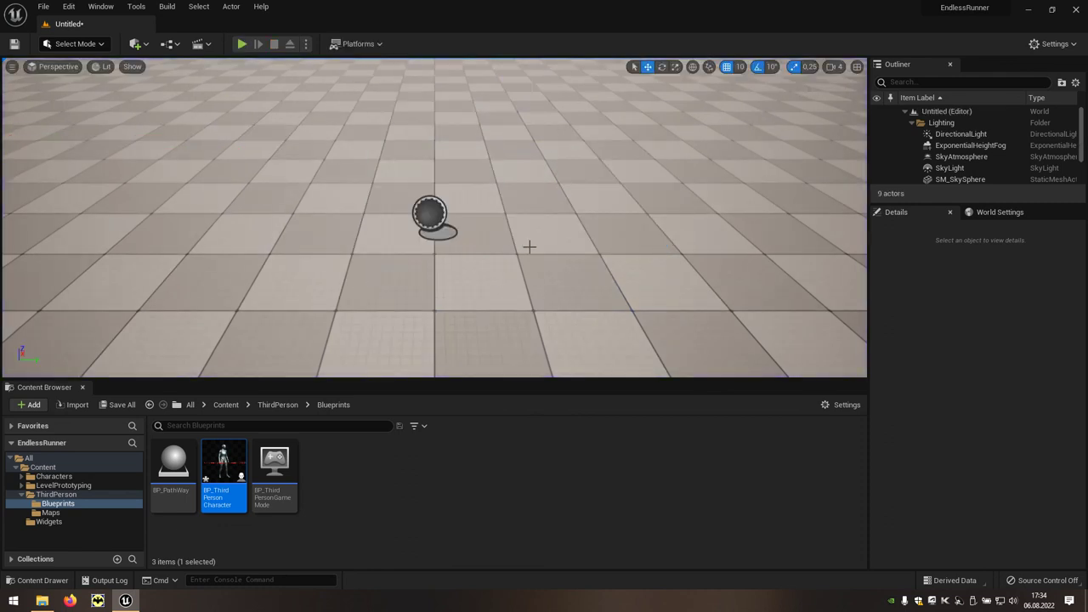